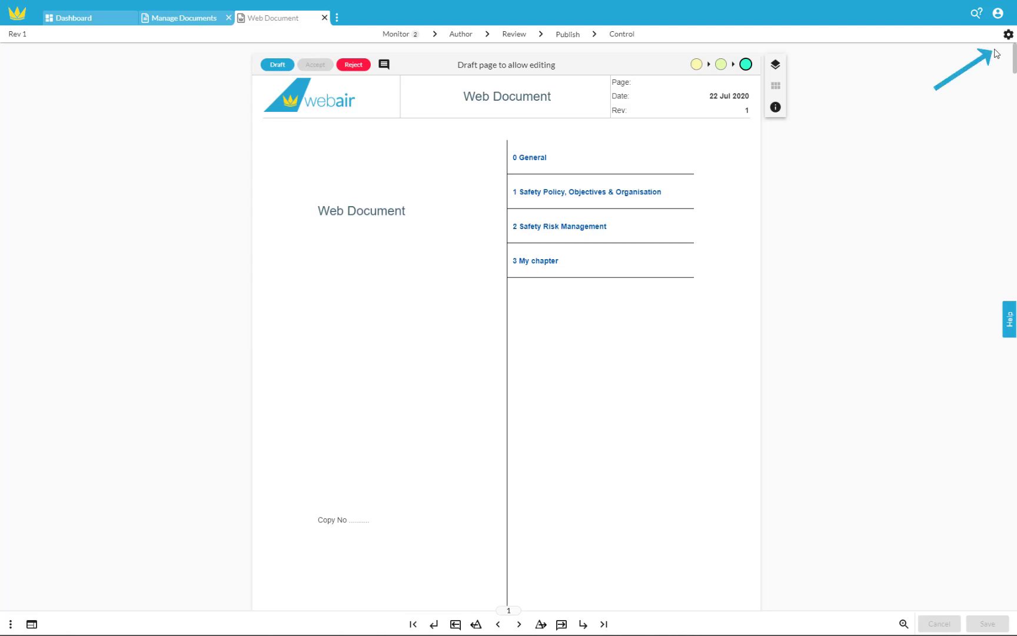
# View the import options for Word files in the document's settings, then close them without importing.
pyautogui.click(1007, 34)
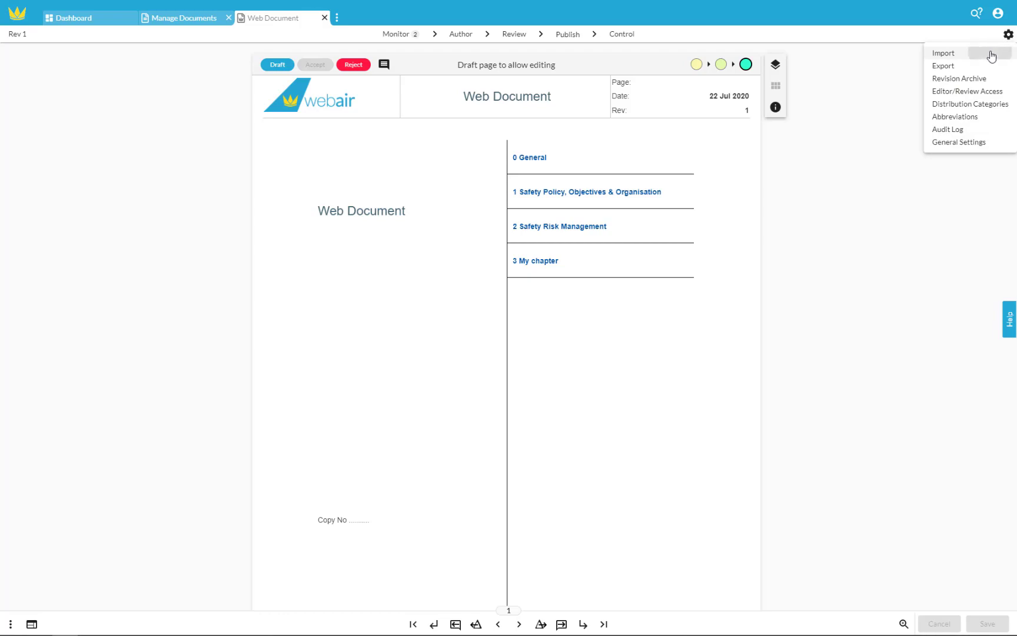
pyautogui.click(992, 56)
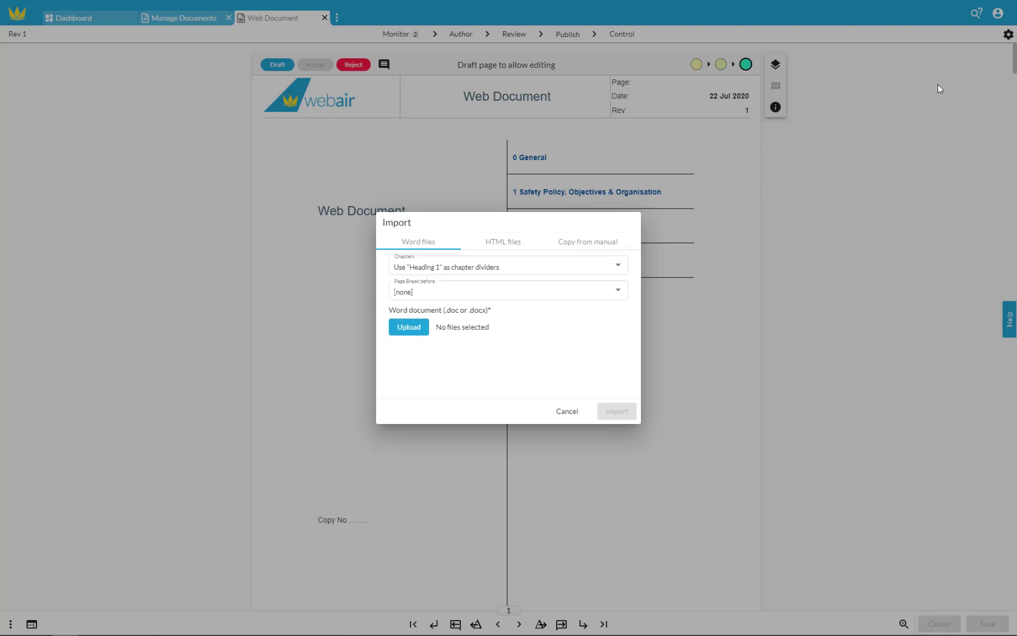
pyautogui.click(980, 68)
# Examine the document's PDF and Word export options and close them without exporting.
pyautogui.click(1008, 36)
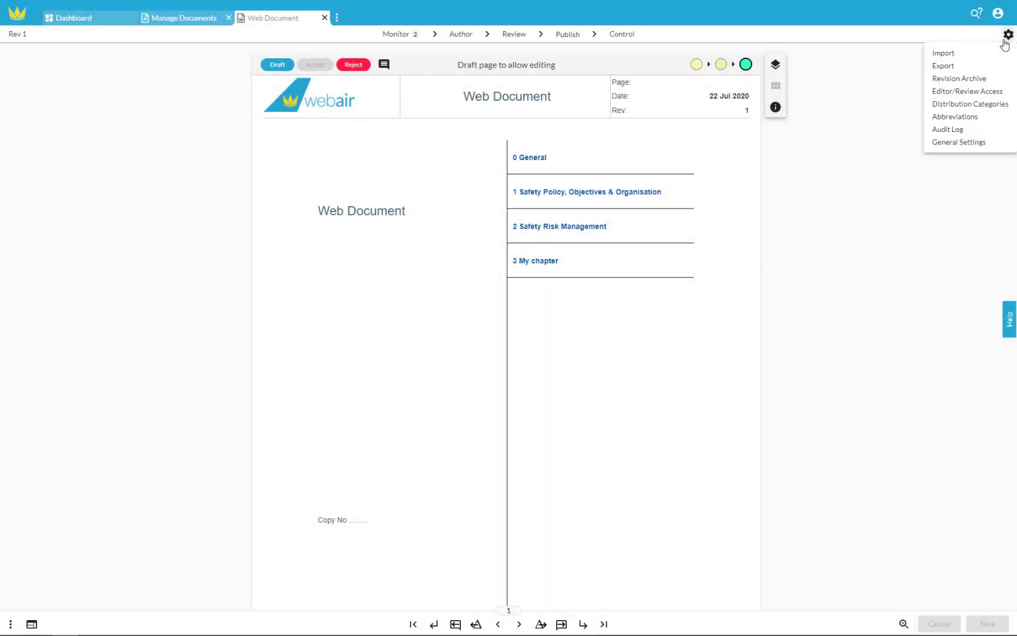
pyautogui.click(980, 66)
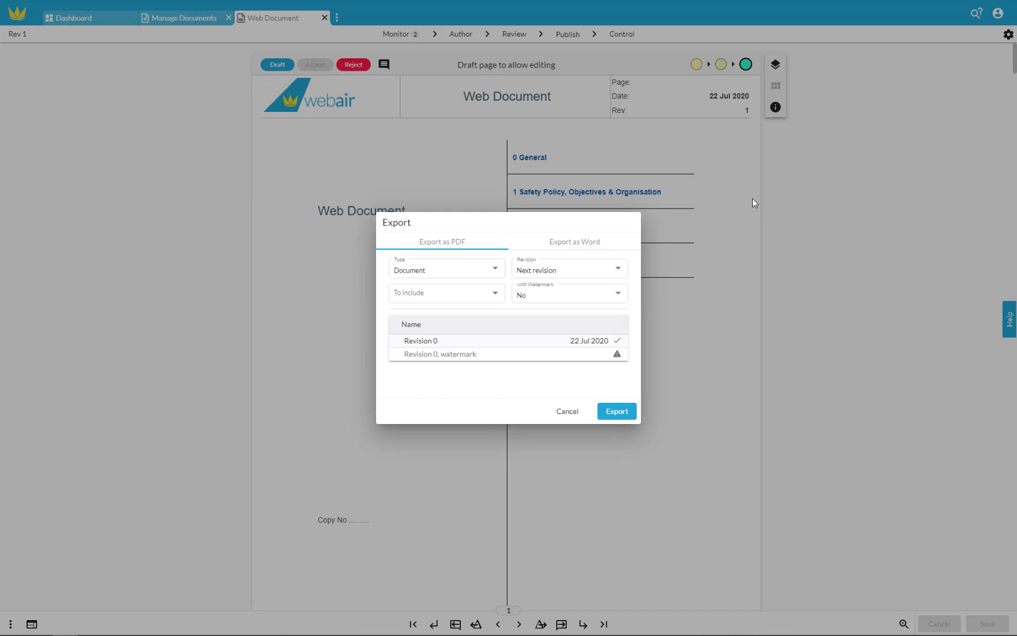
pyautogui.click(570, 248)
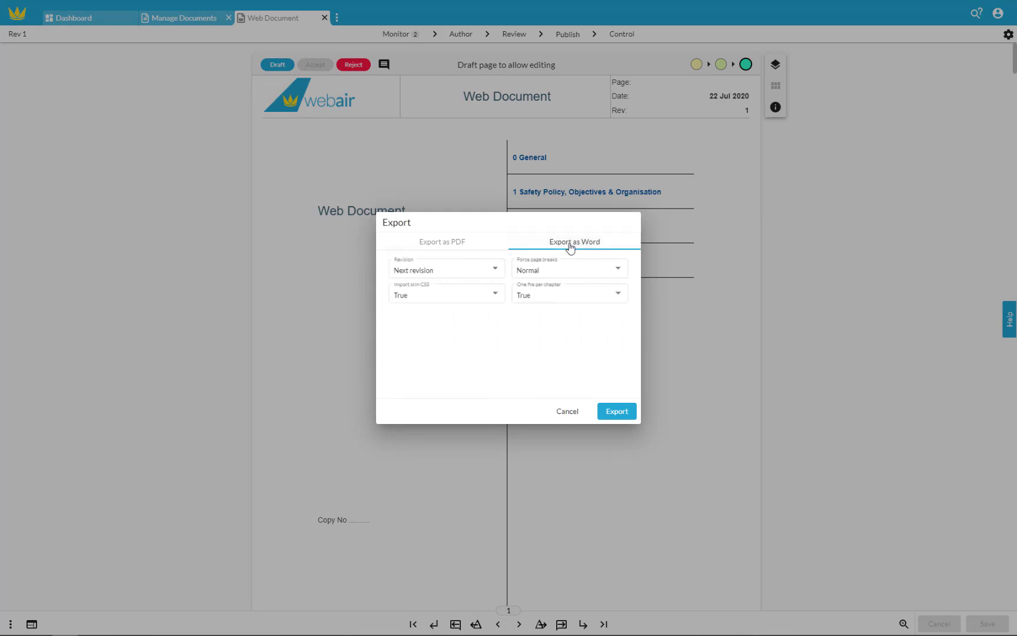
pyautogui.click(728, 325)
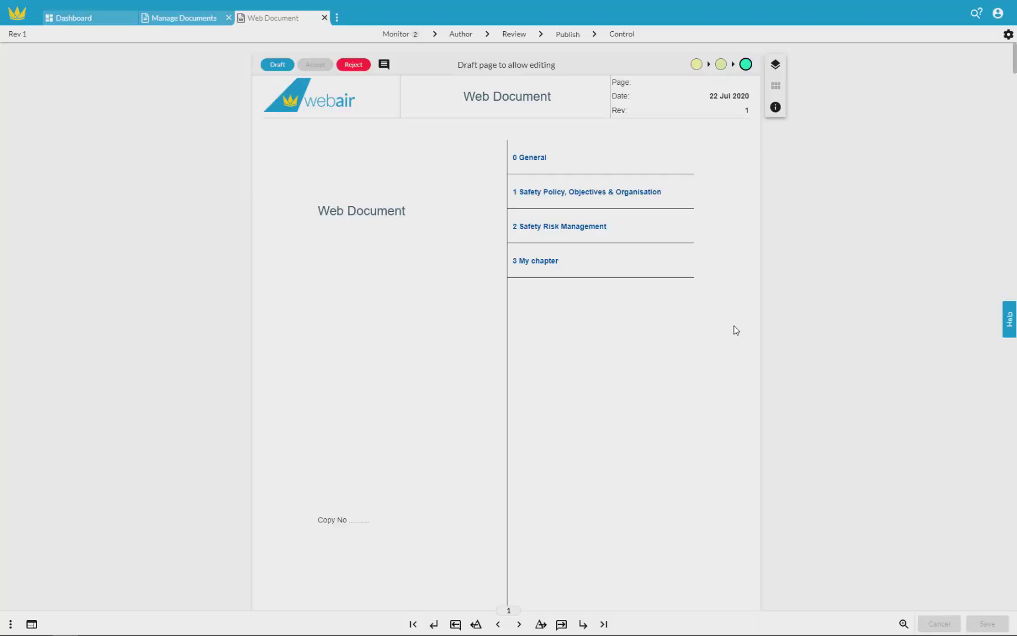
# View the Revision Archive entry for Rev 0 and close it without saving.
pyautogui.click(1009, 39)
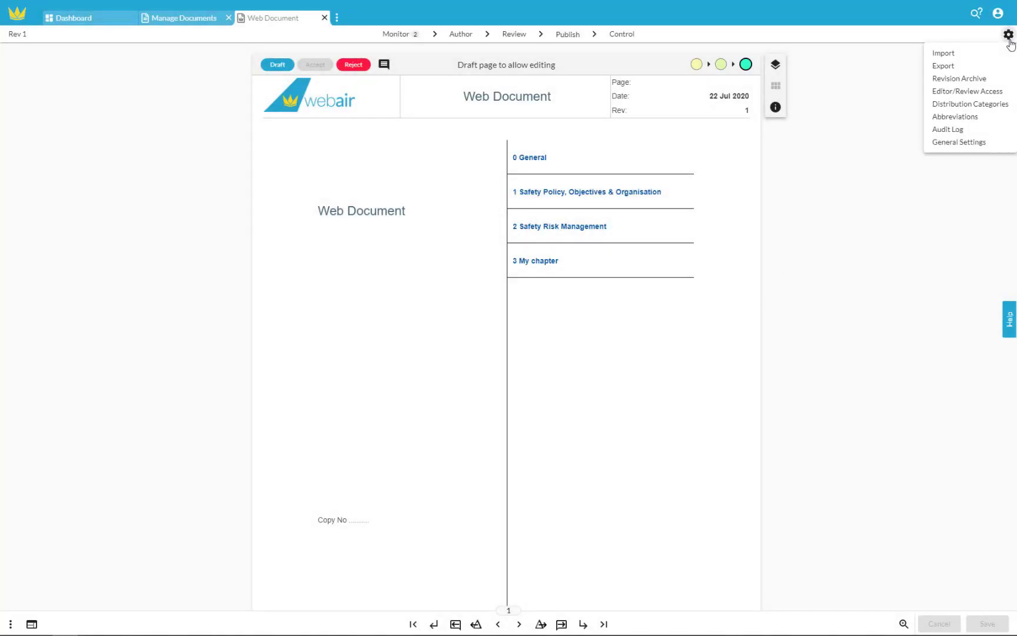
pyautogui.click(996, 81)
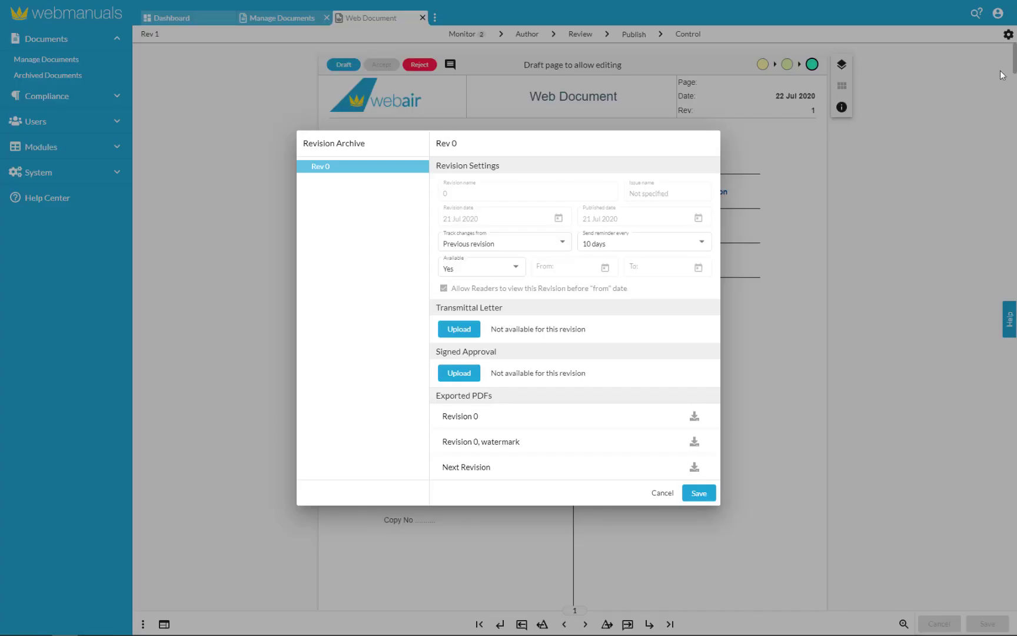
pyautogui.click(1002, 74)
# Enable custom workflow security for this manual and set the Draft (Internal) user types to Editor and Editor Basic.
pyautogui.click(1008, 35)
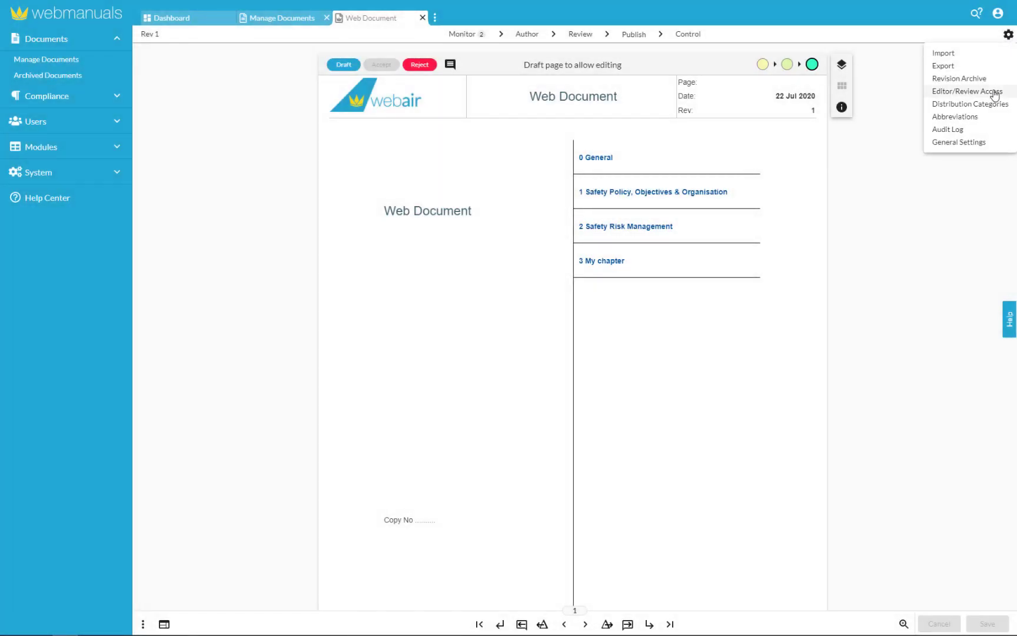
pyautogui.click(968, 91)
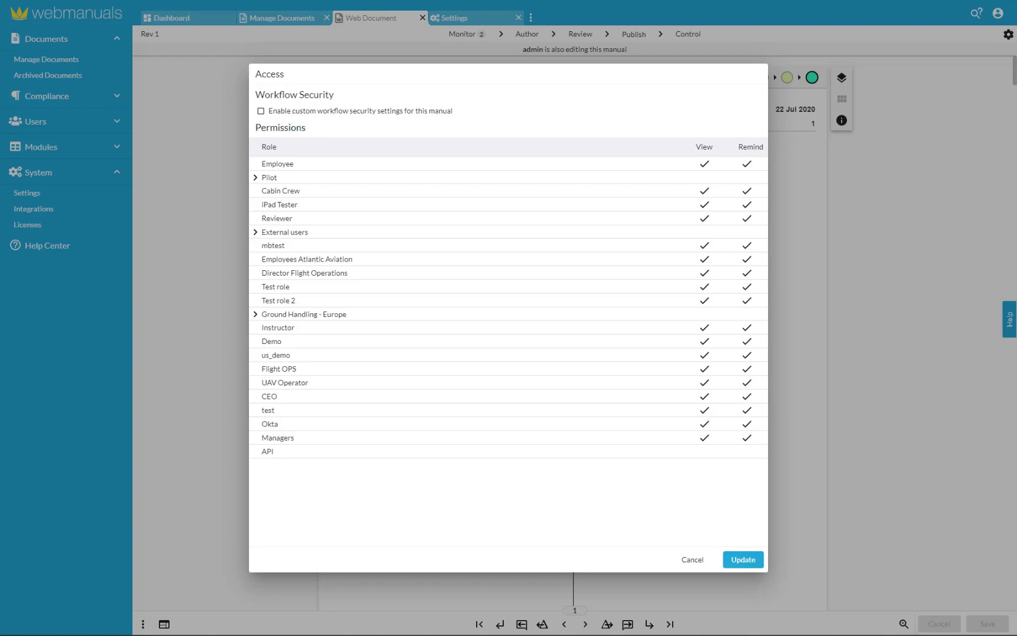
pyautogui.click(261, 111)
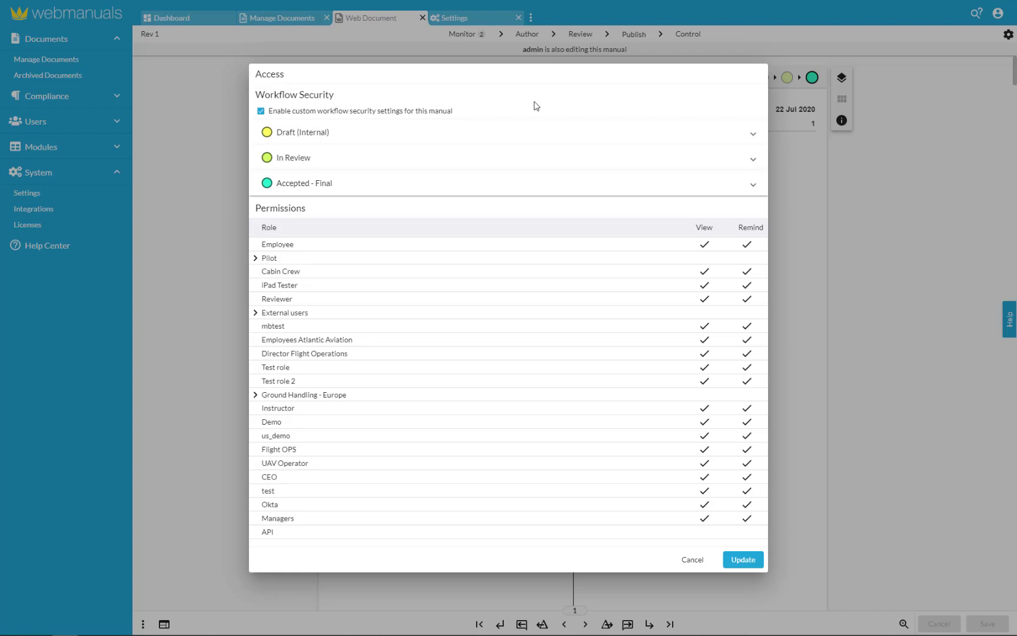
pyautogui.click(733, 135)
pyautogui.click(458, 164)
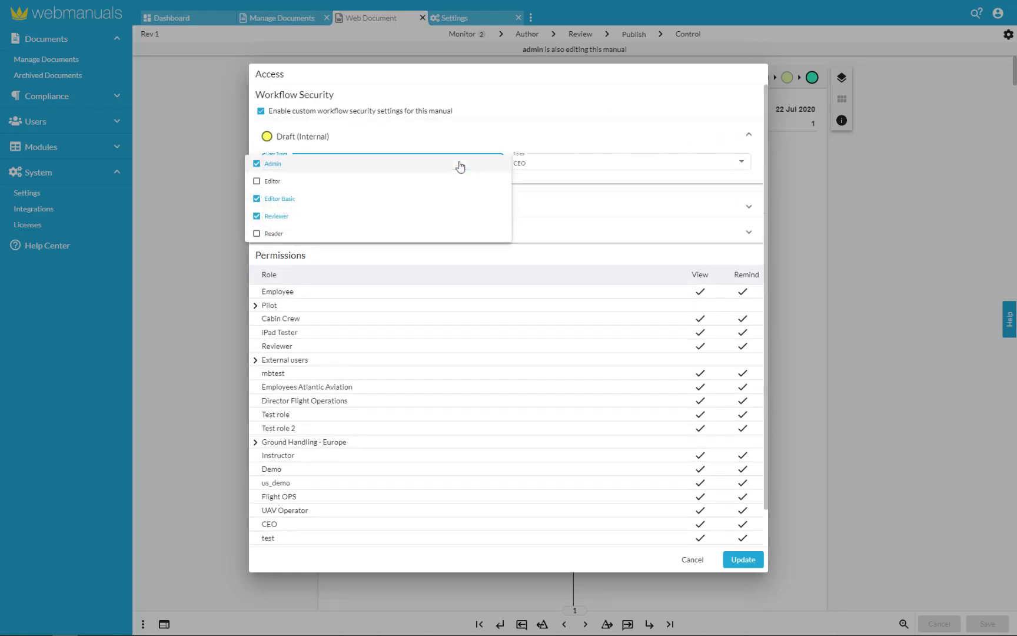
pyautogui.click(257, 181)
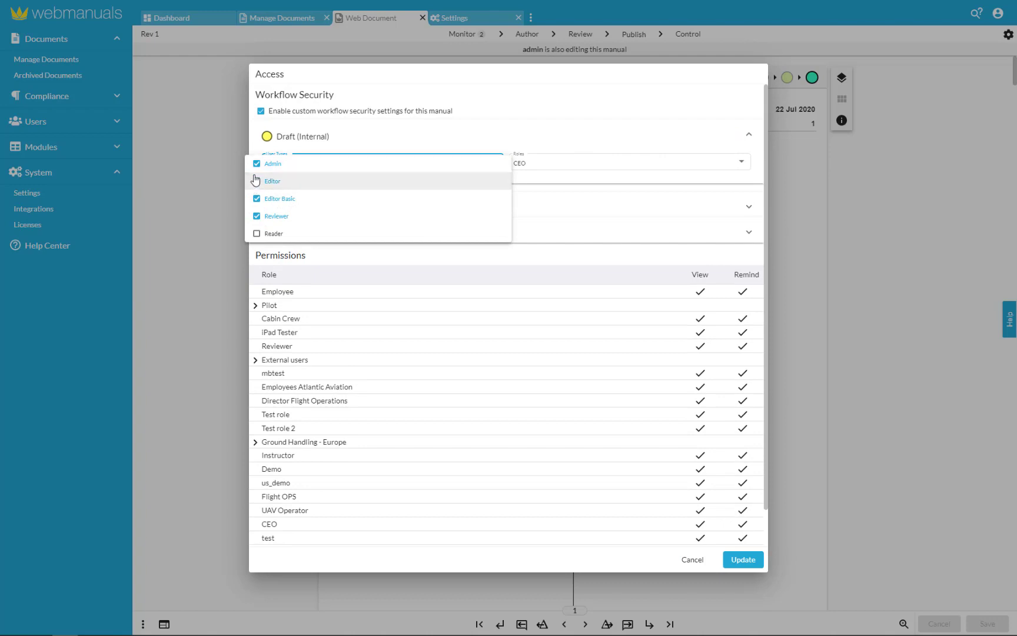
pyautogui.click(256, 164)
pyautogui.click(257, 216)
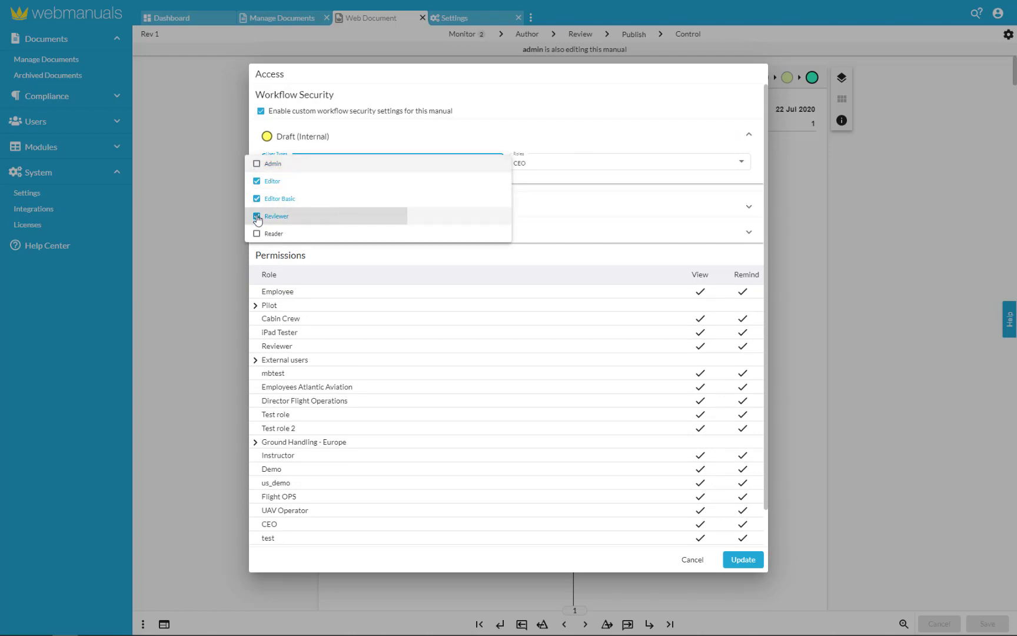
pyautogui.click(381, 147)
# Add the Cabin Crew and Demo roles to the Draft (Internal) workflow stage and update the access settings.
pyautogui.click(527, 165)
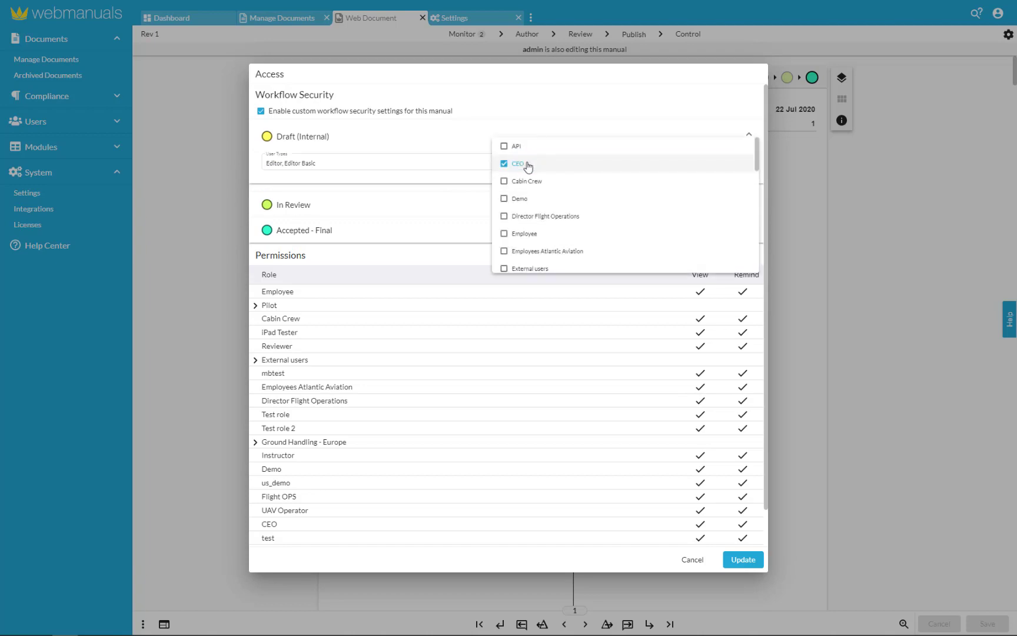
pyautogui.click(503, 182)
pyautogui.click(504, 199)
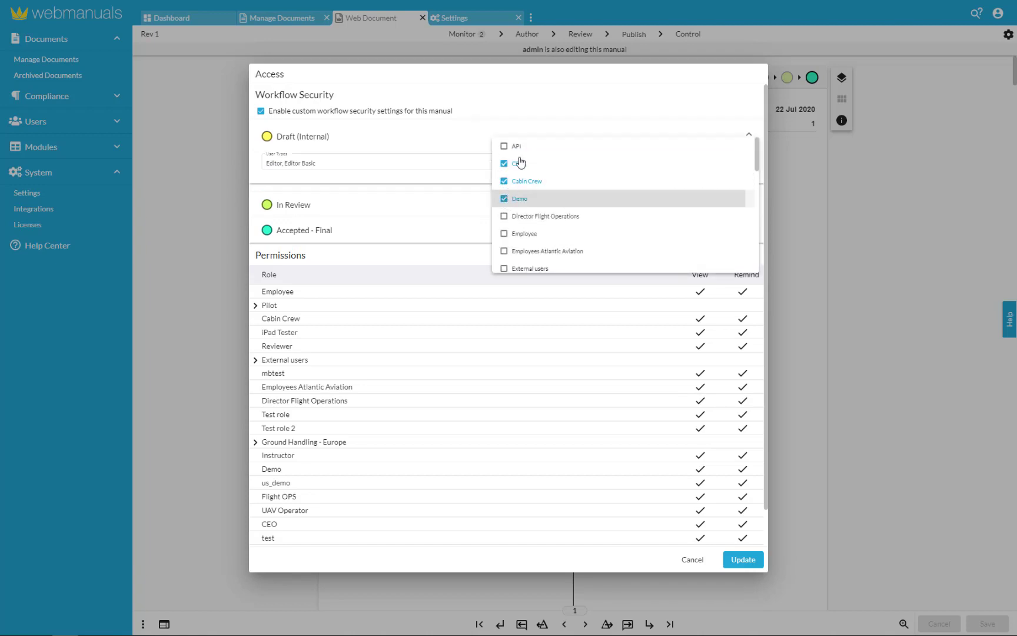
pyautogui.click(530, 135)
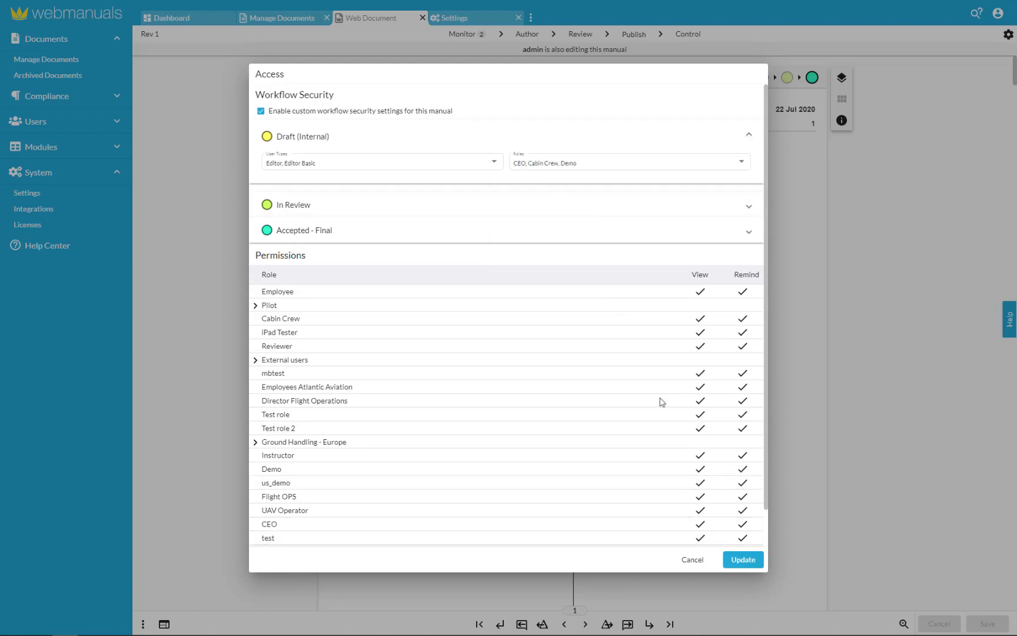
pyautogui.click(740, 563)
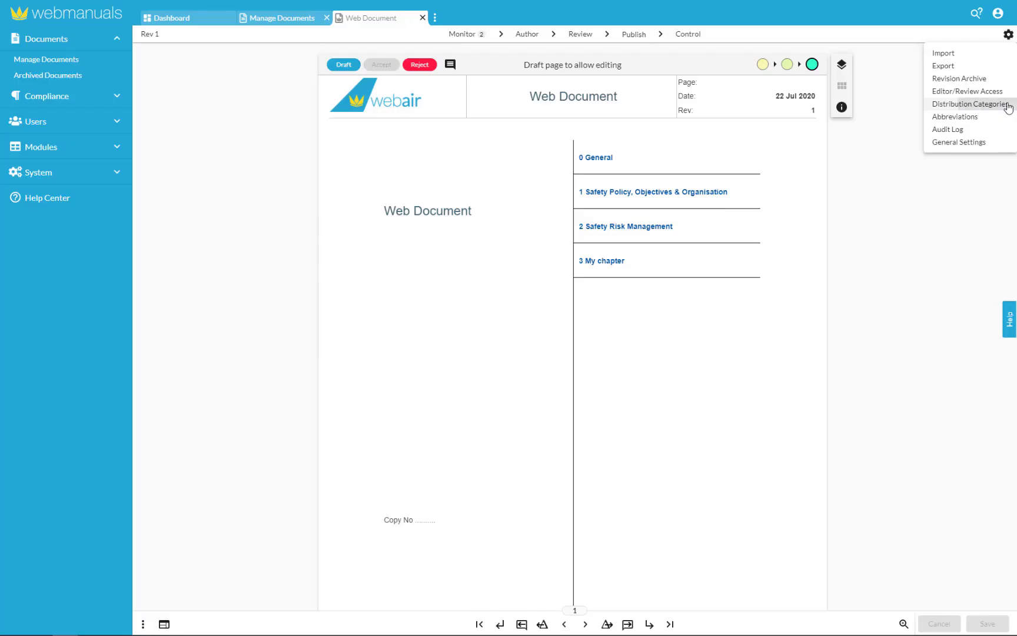
# Add the manual to the distribution categories Notices, OEM Docs Chapter 4-7 and AS, and save.
pyautogui.click(995, 102)
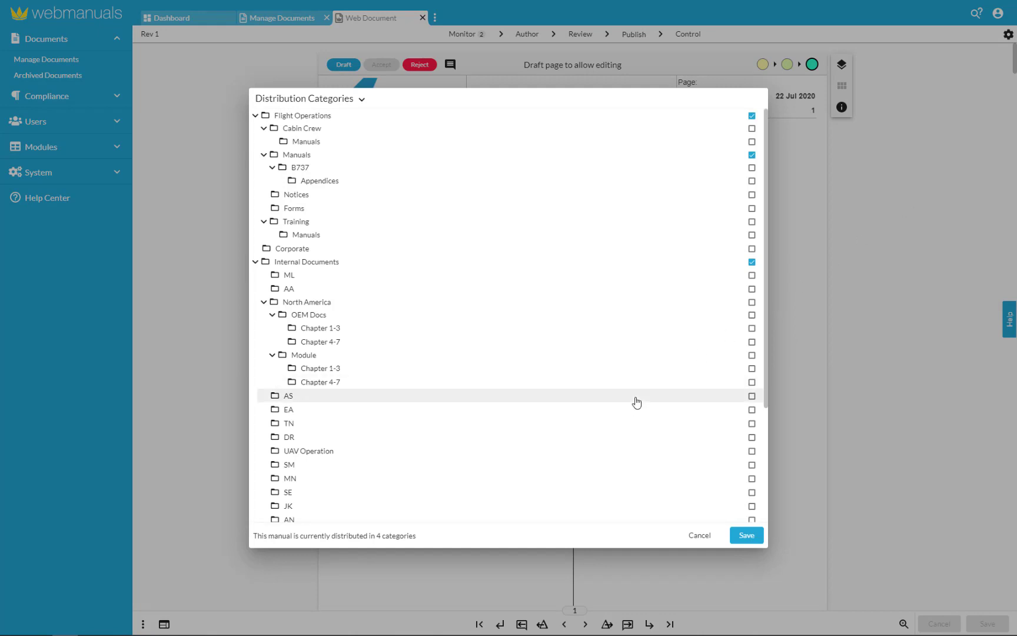
pyautogui.scroll(-2, 636, 403)
pyautogui.scroll(2, 636, 403)
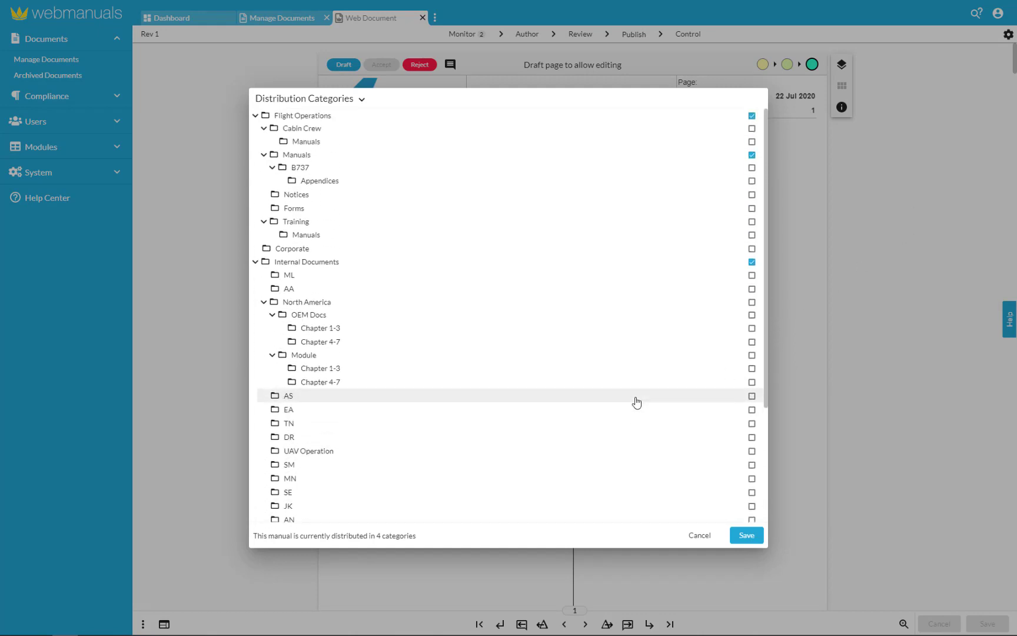
pyautogui.click(751, 195)
pyautogui.click(752, 343)
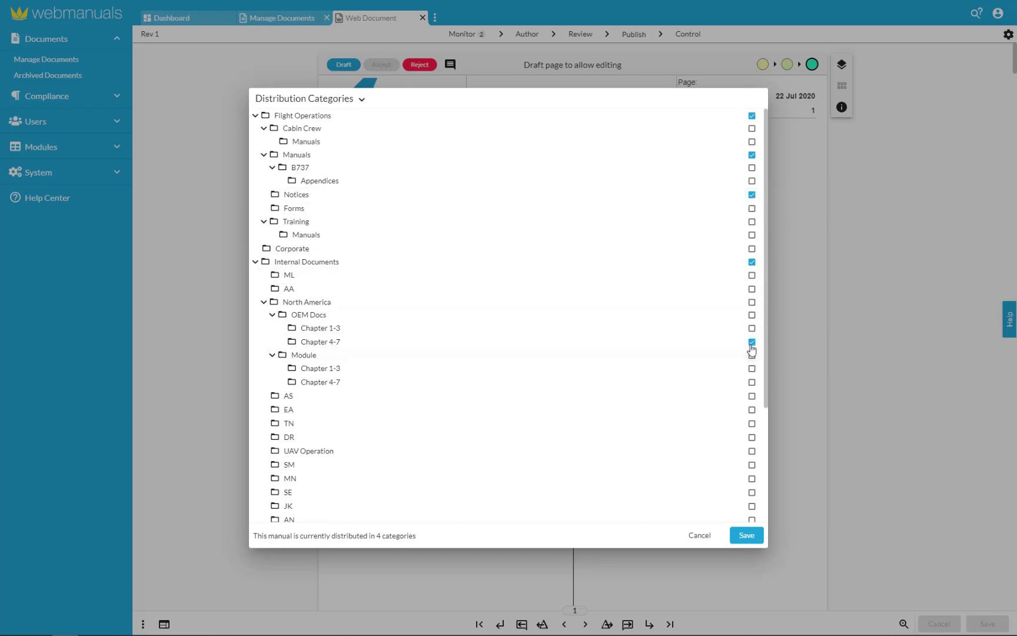
pyautogui.click(752, 397)
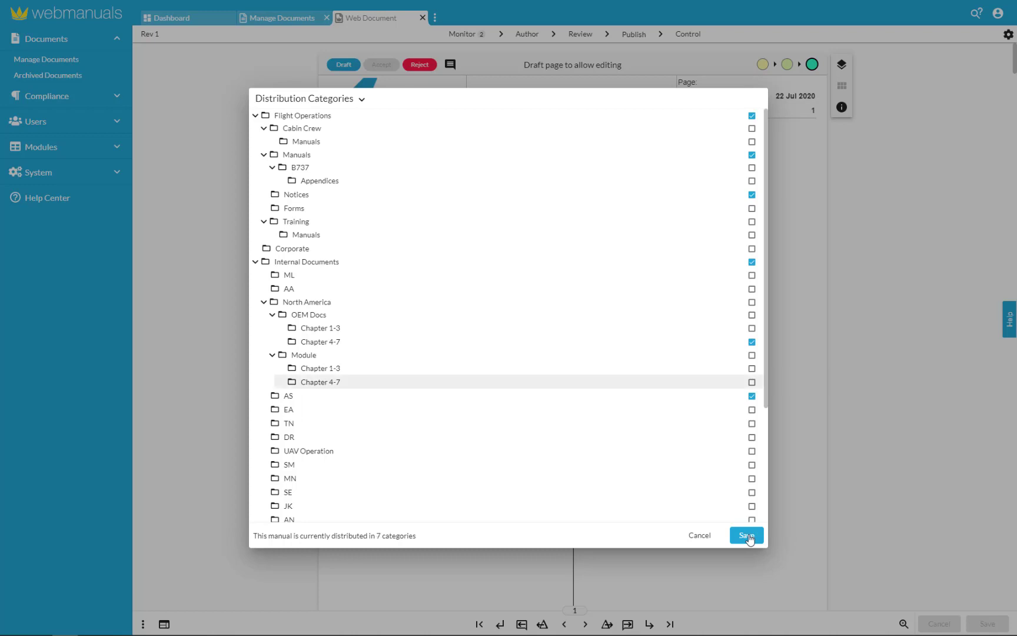
pyautogui.click(747, 535)
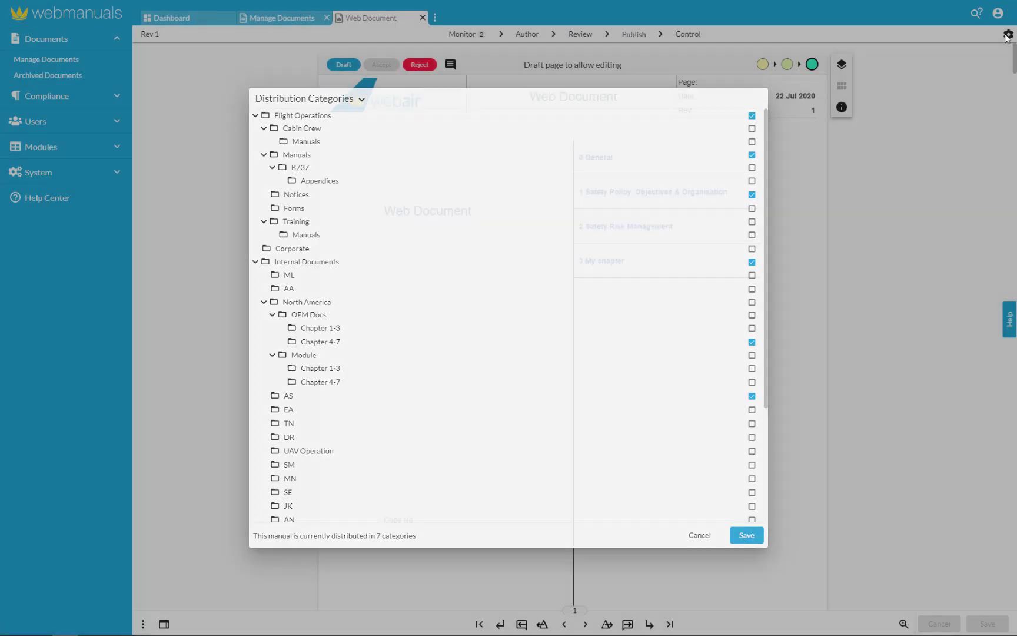
# Examine where the SMS abbreviation is referenced in the document's abbreviations list.
pyautogui.click(1008, 35)
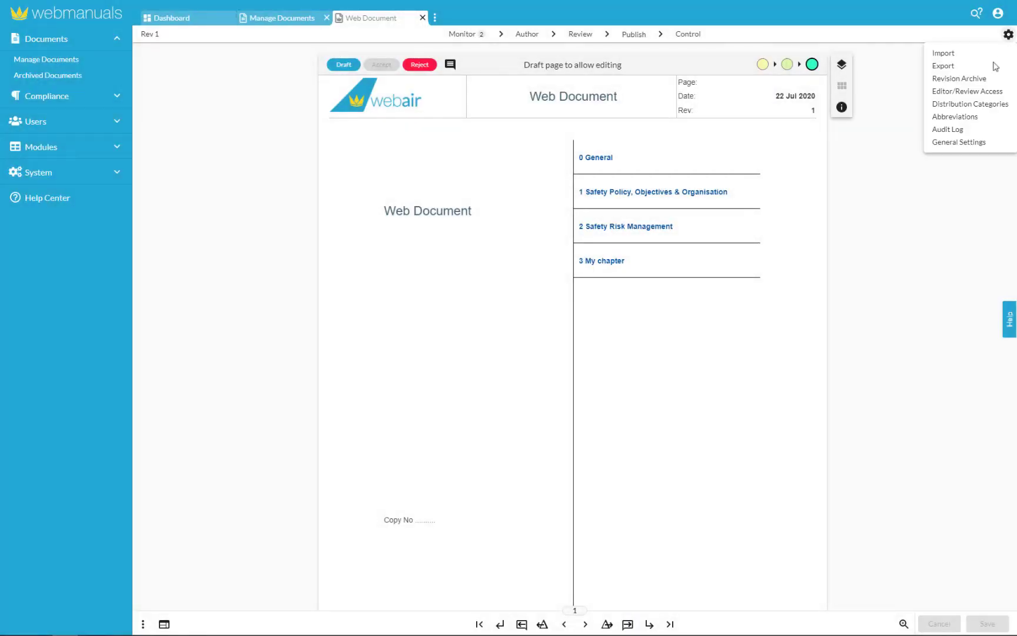
pyautogui.click(970, 119)
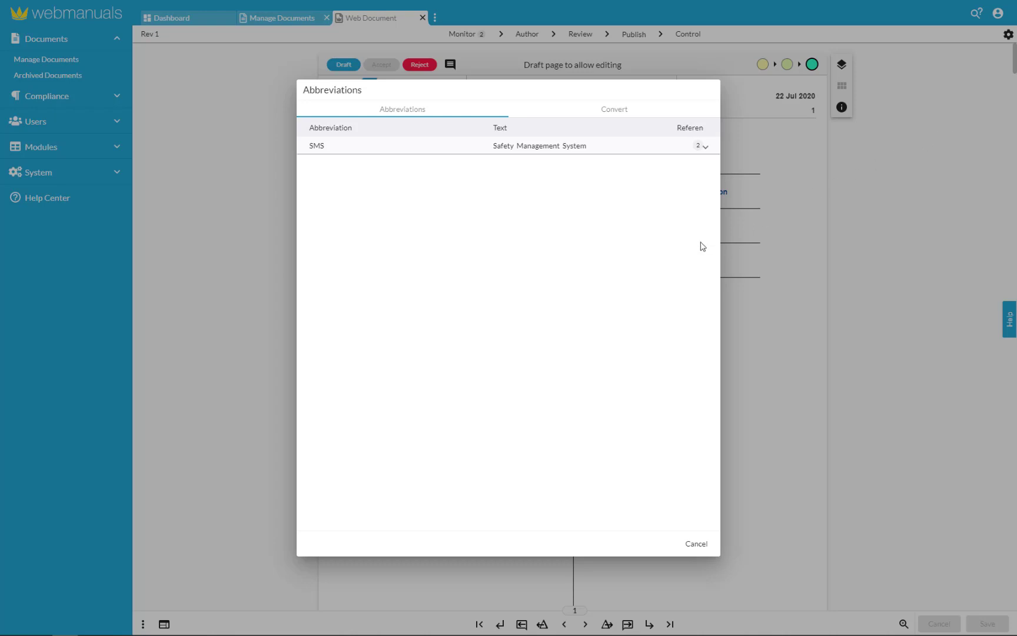
pyautogui.click(705, 147)
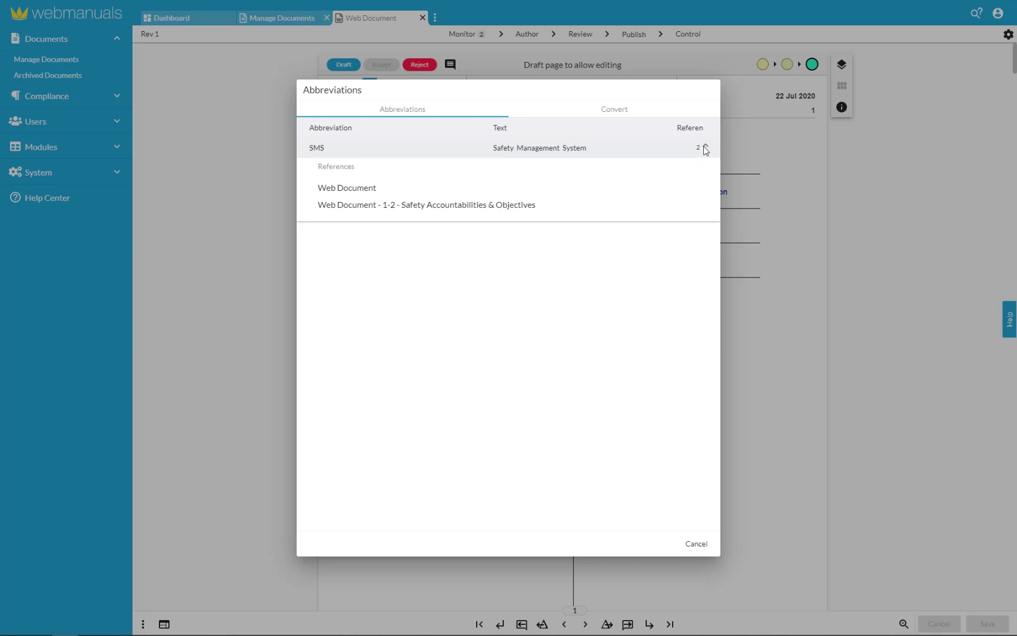
pyautogui.click(706, 148)
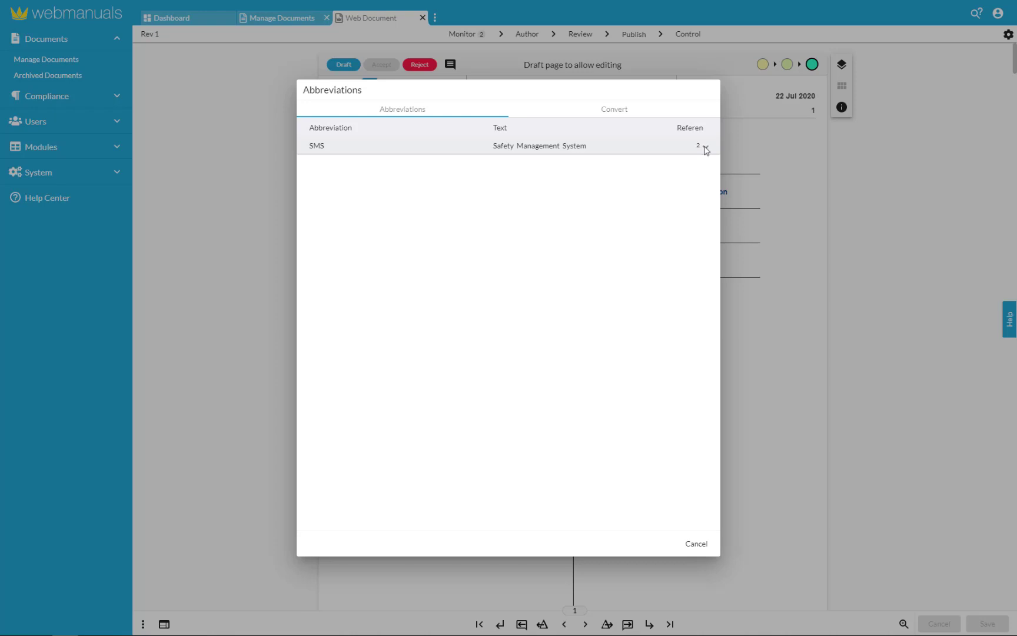
pyautogui.click(706, 148)
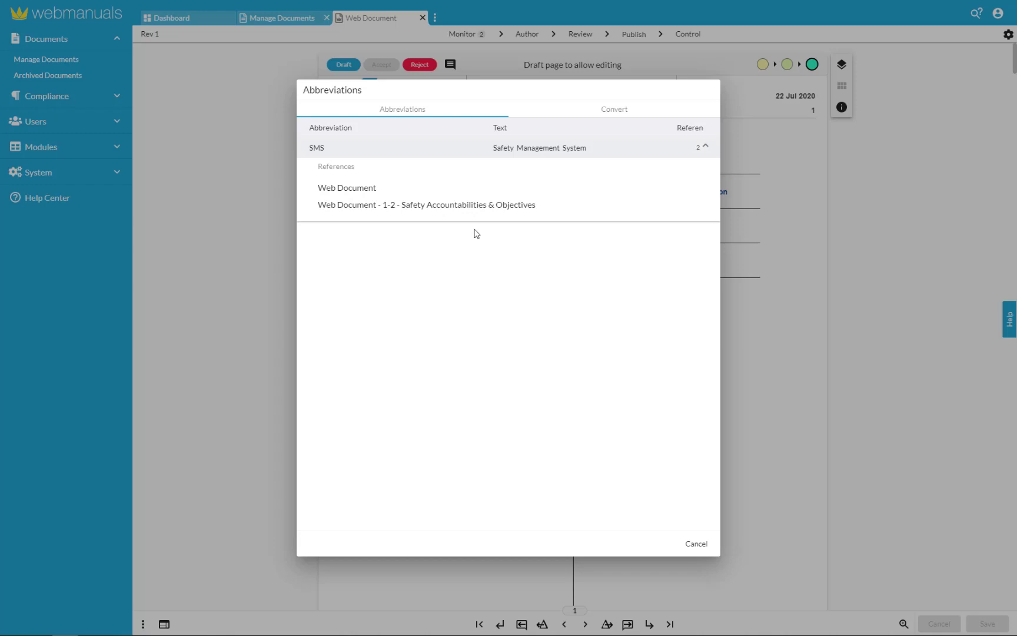
# Convert the Safety Management System entry on page 1-4 - Quality Manager to an abbreviation.
pyautogui.click(614, 113)
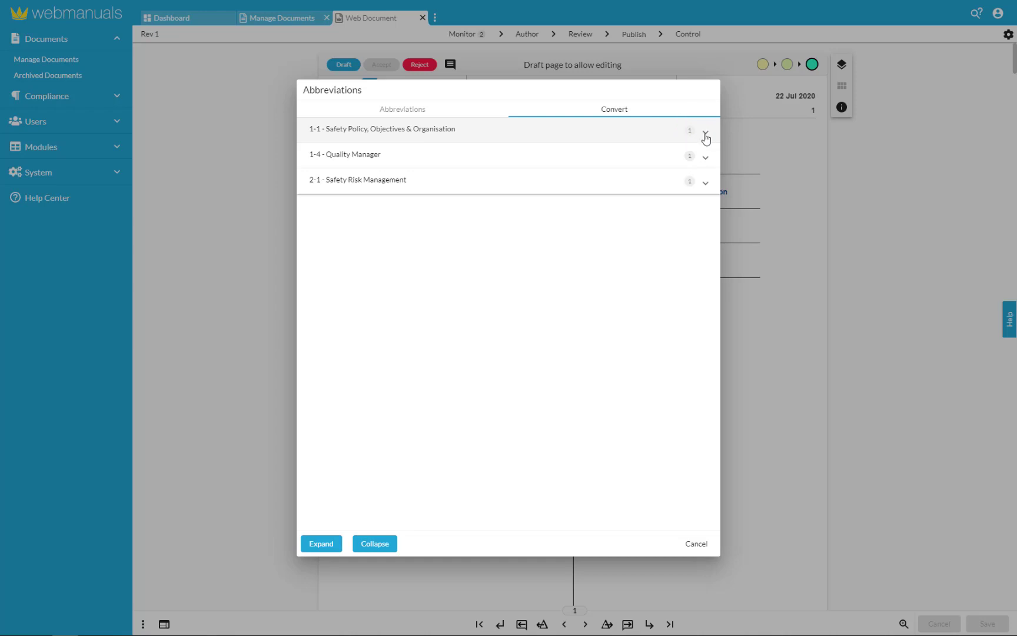
pyautogui.click(706, 158)
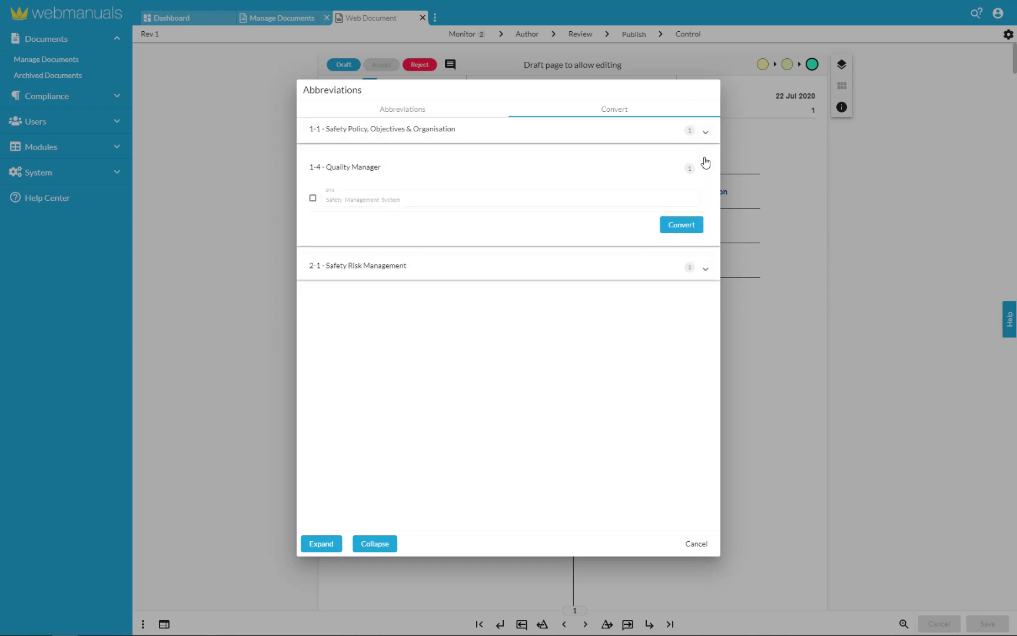
pyautogui.click(313, 199)
pyautogui.click(678, 232)
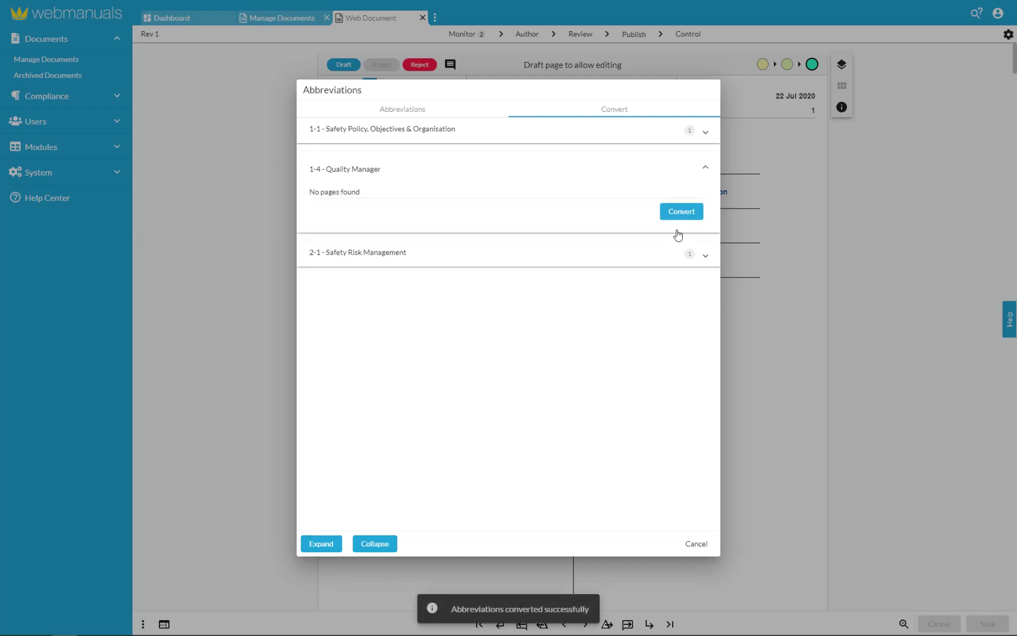
# Convert the As Low As Reasonably Practicable entry on page 2-1 - Safety Risk Management and return to the abbreviations list.
pyautogui.click(706, 257)
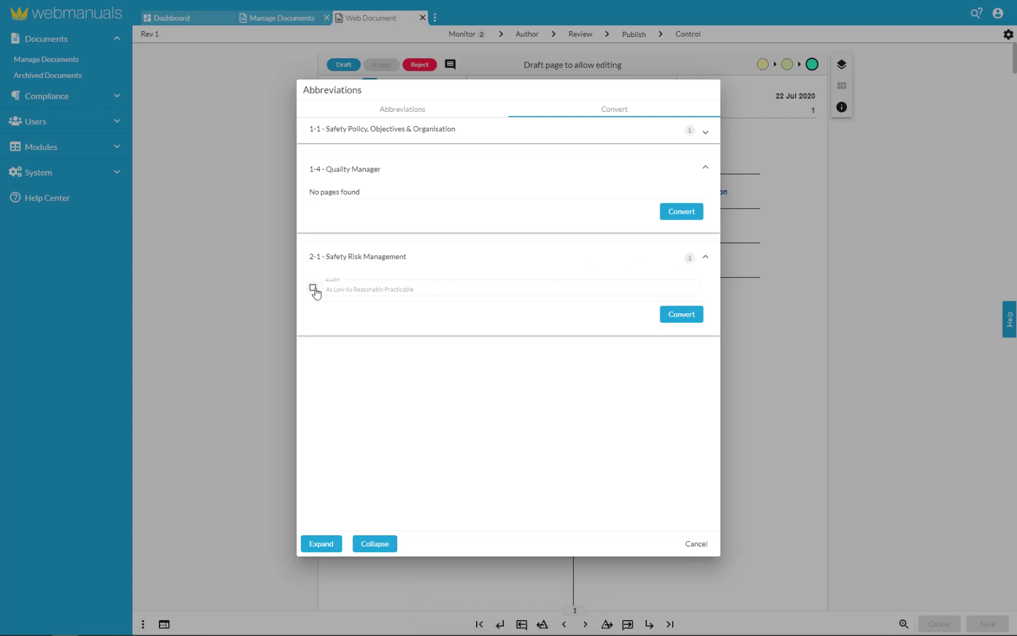
pyautogui.click(313, 288)
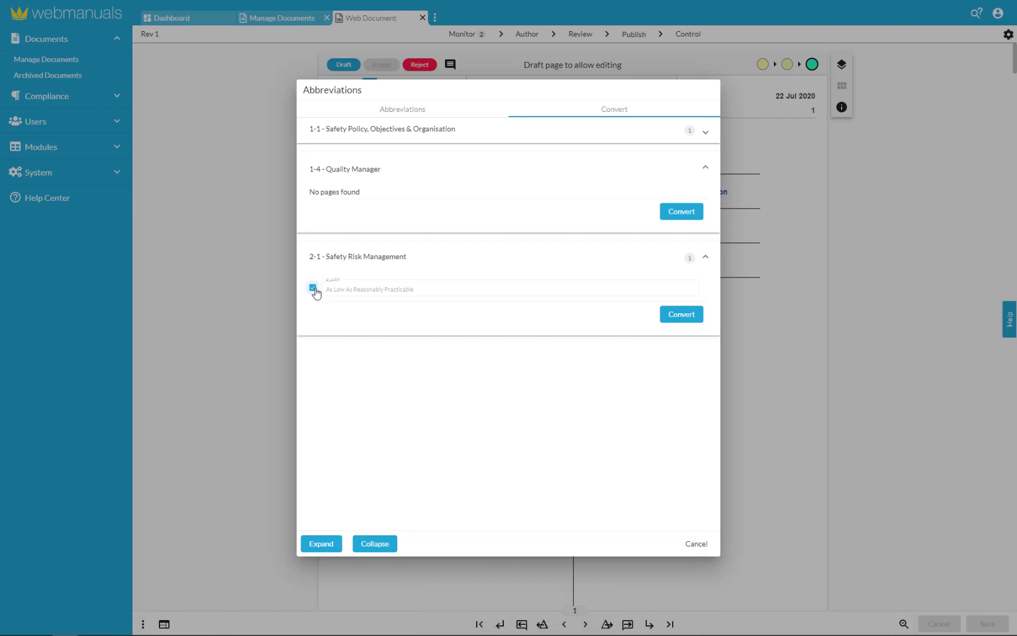
pyautogui.click(676, 318)
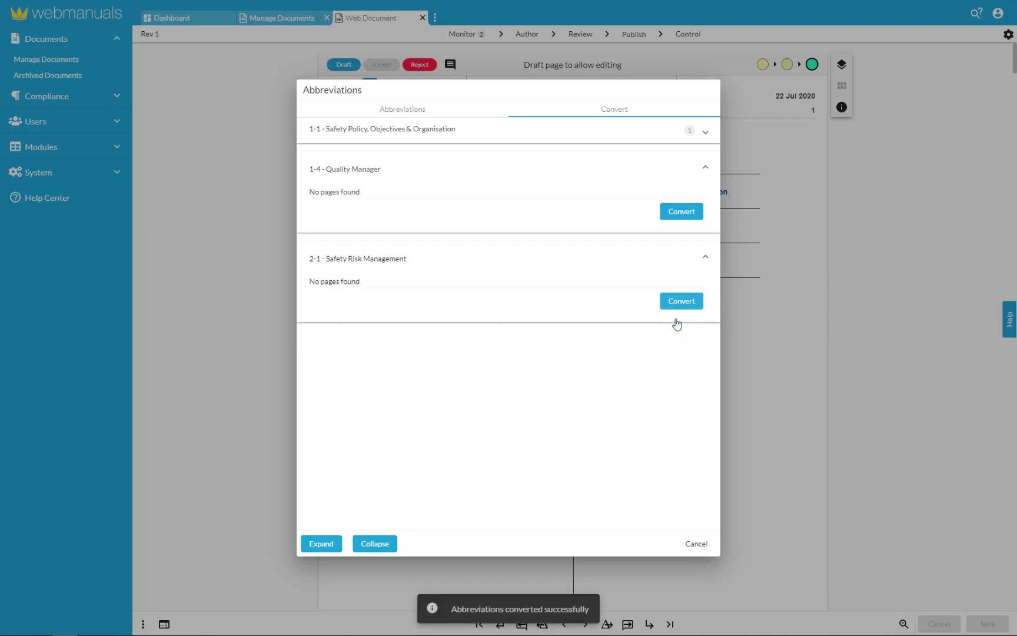
pyautogui.click(404, 114)
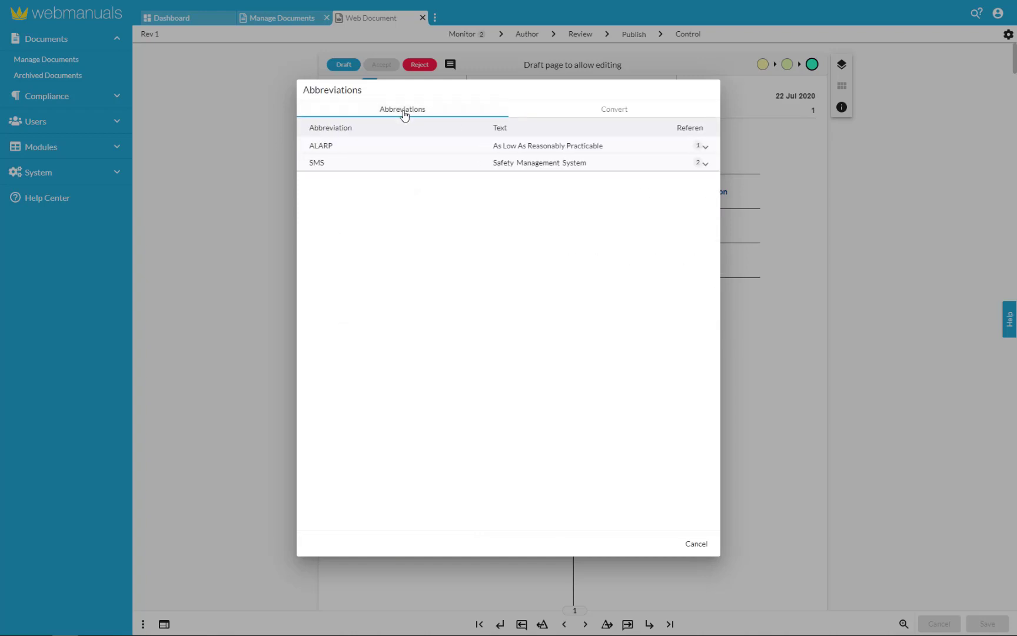
# Review the document's audit log of recorded actions and close it.
pyautogui.click(1008, 35)
pyautogui.click(981, 131)
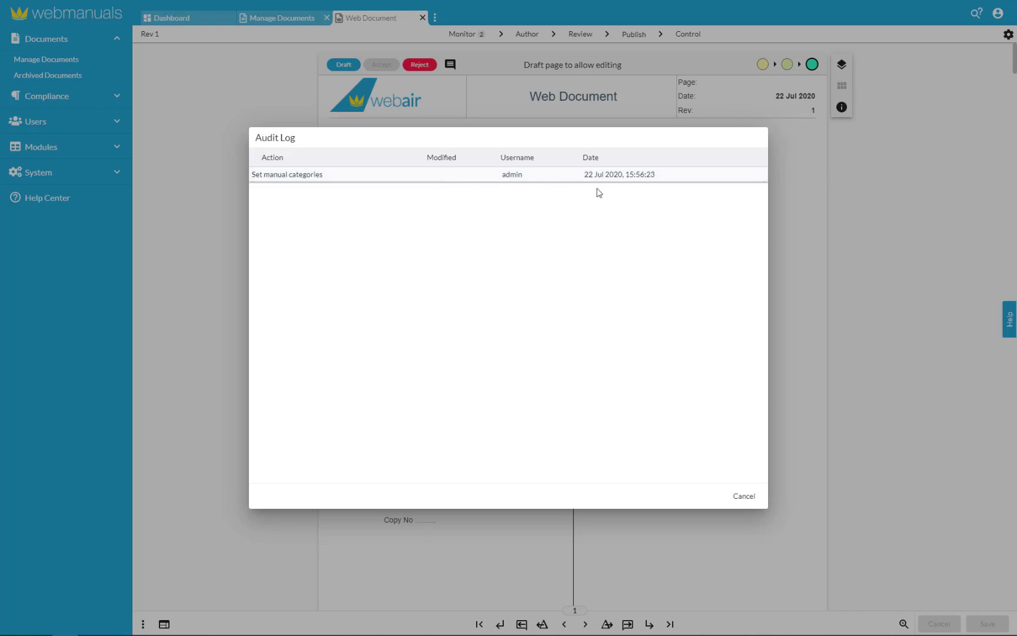
pyautogui.click(866, 204)
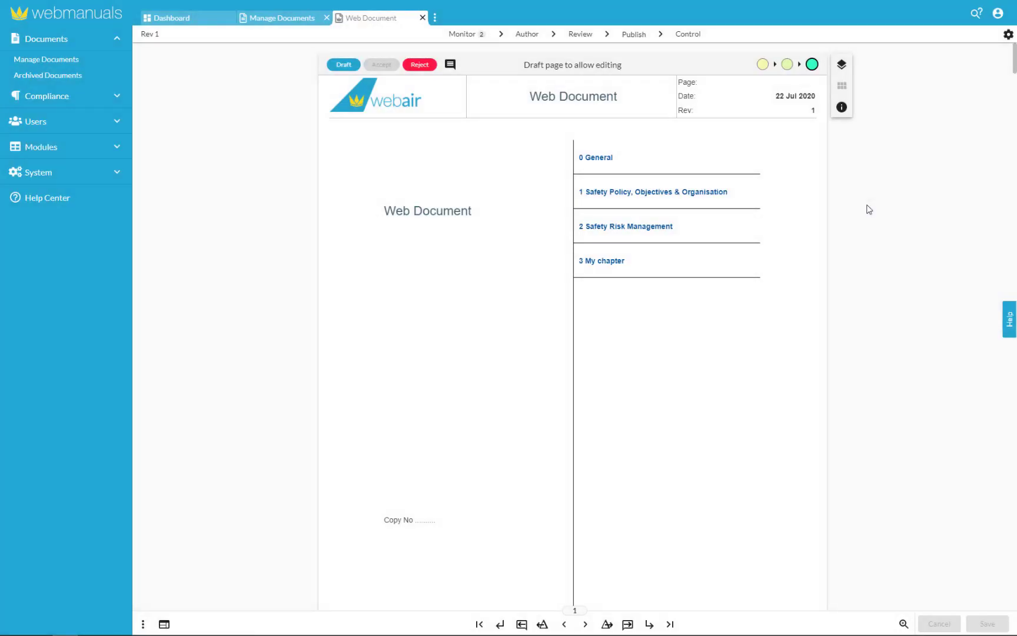
# Try setting the document's check-out condition to On active accept in General Settings, and inspect who is authorized for the Accepted - Final workflow stage.
pyautogui.click(1009, 35)
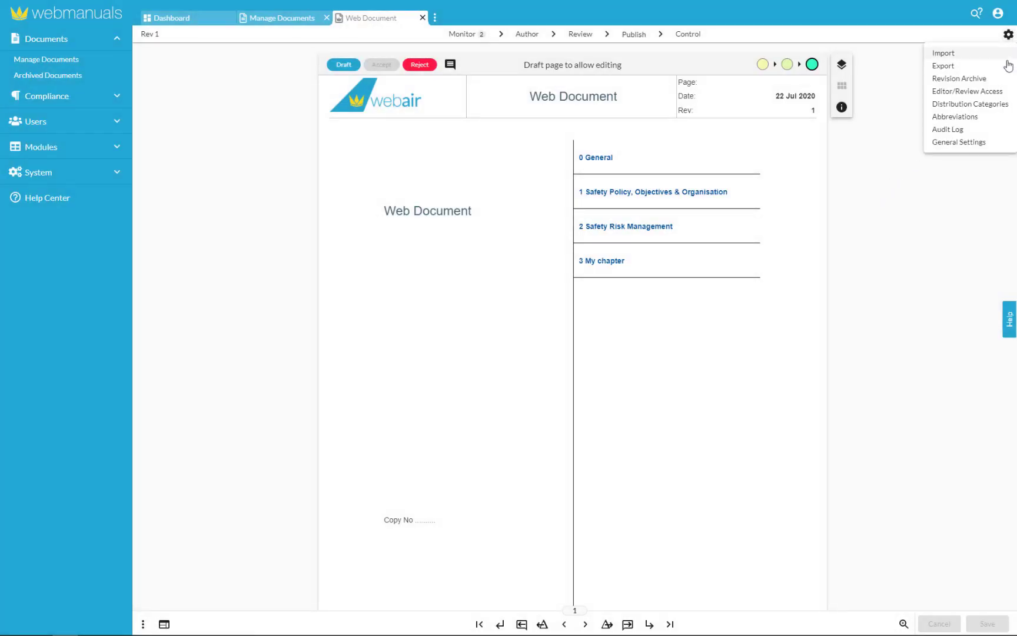
pyautogui.click(959, 142)
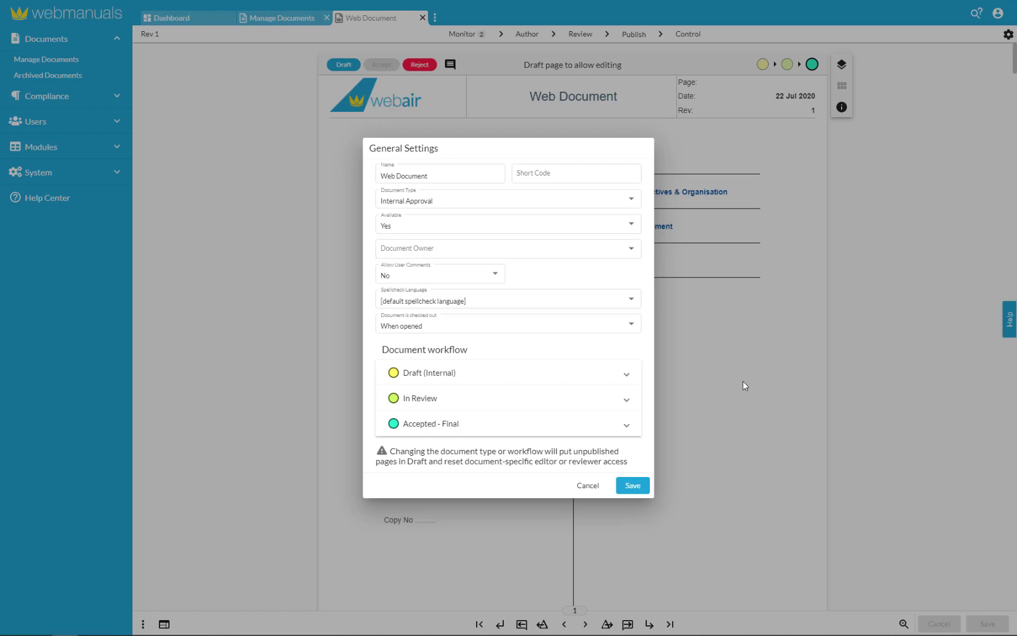
pyautogui.click(634, 325)
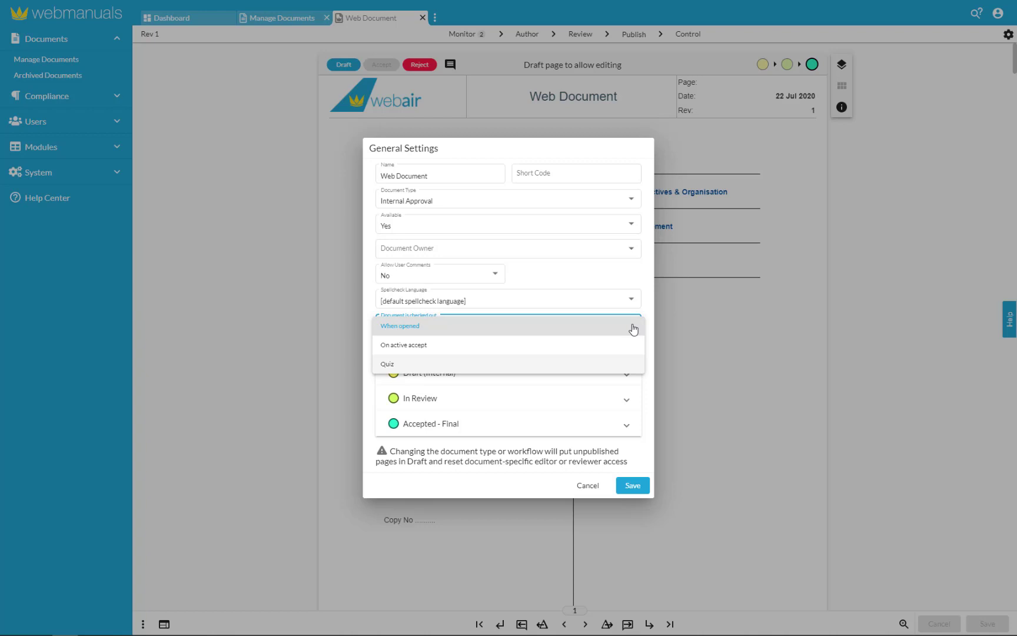
pyautogui.click(634, 348)
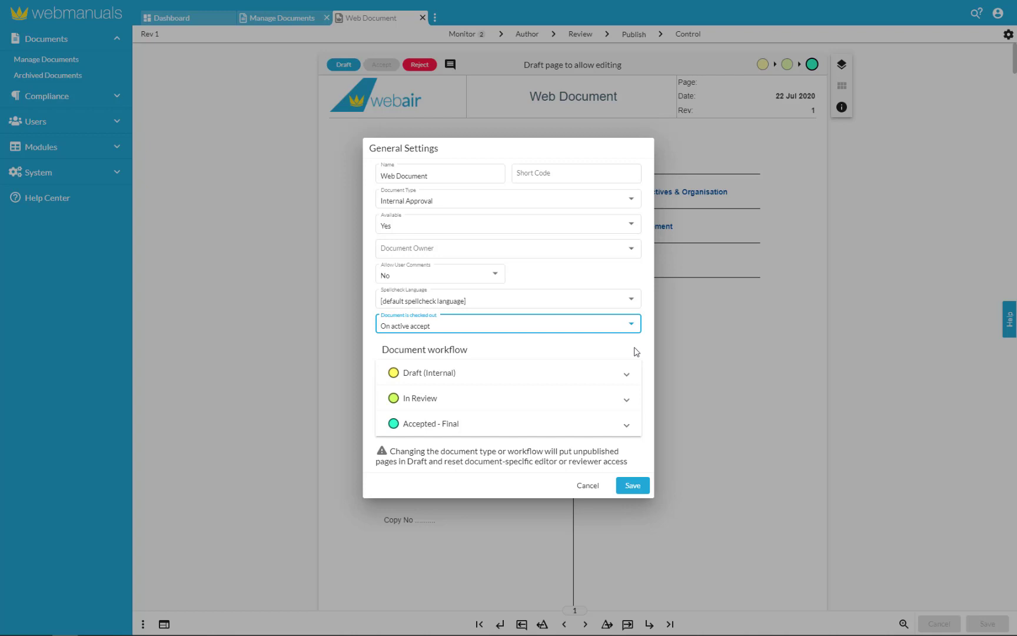
pyautogui.press('Tab')
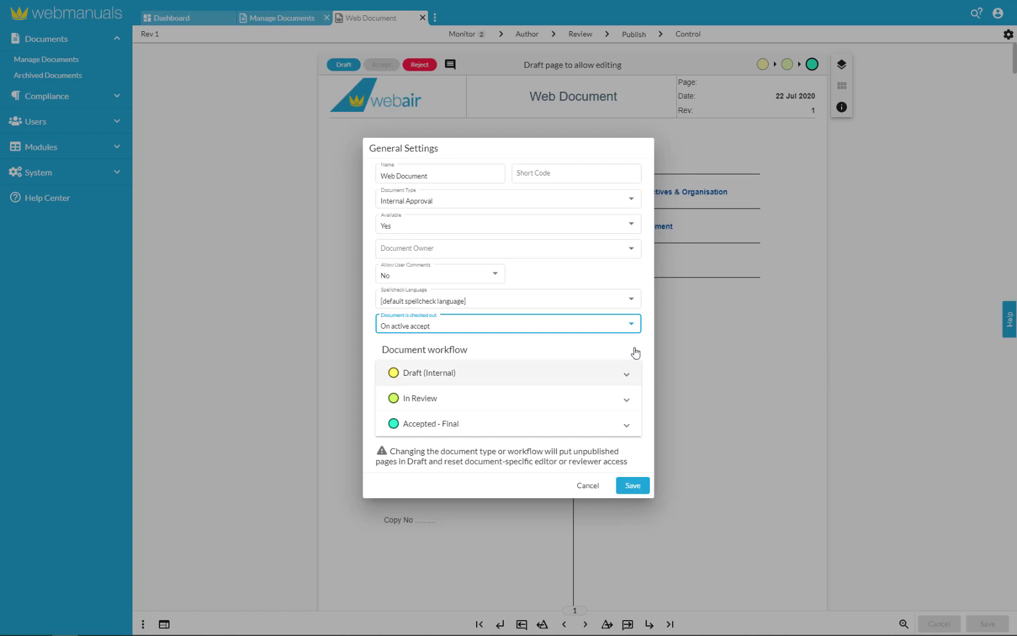
pyautogui.press('Tab')
pyautogui.press('Return')
pyautogui.click(484, 461)
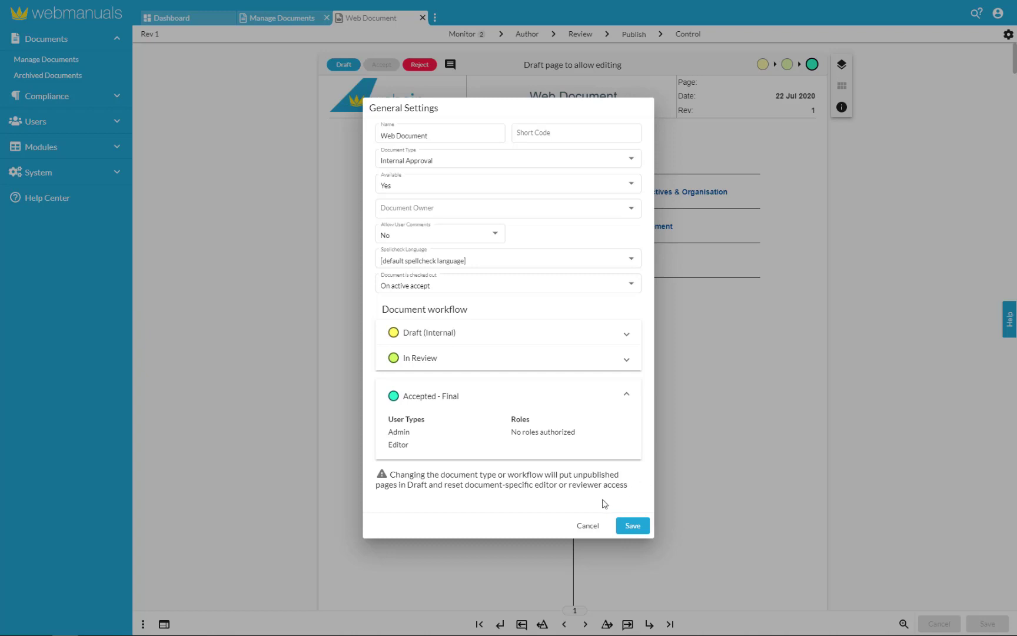
pyautogui.click(592, 526)
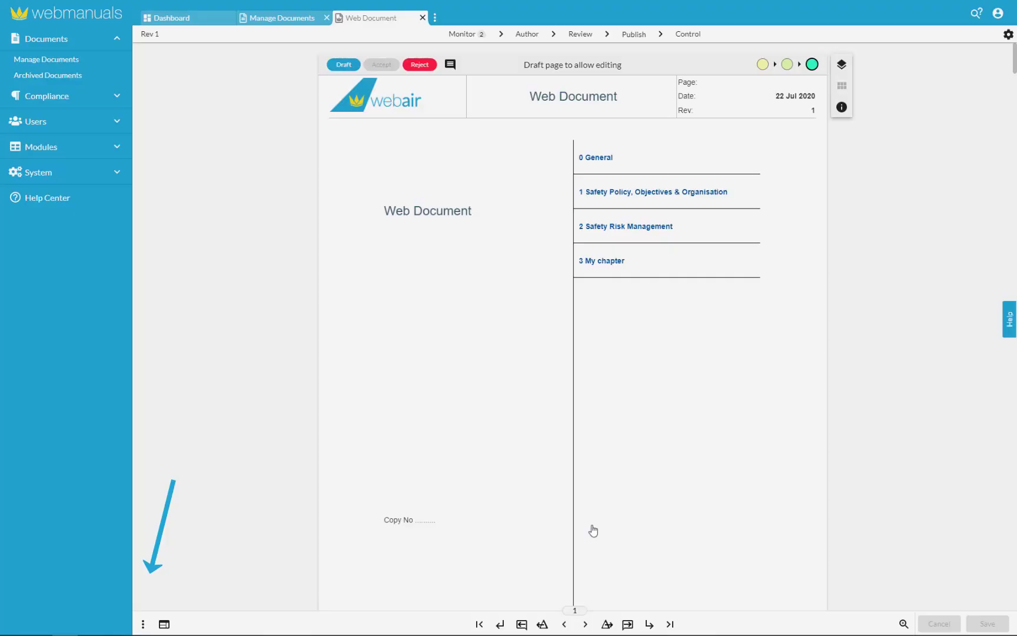
# View the document's compliance connections for the Air Operations - Part-SPA library and look at the option for adding a connection.
pyautogui.click(143, 624)
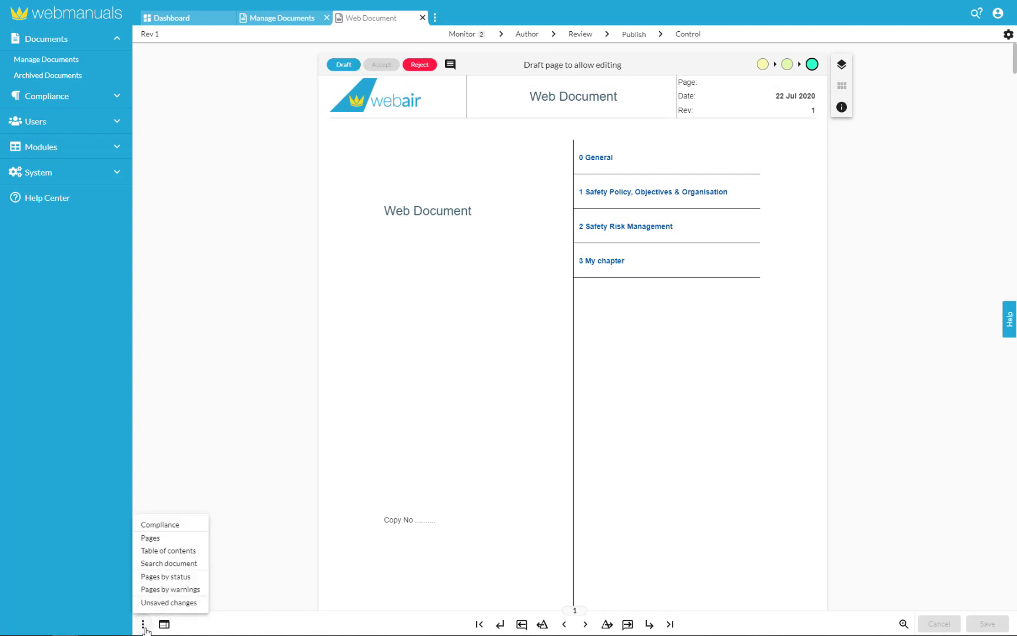
pyautogui.click(160, 525)
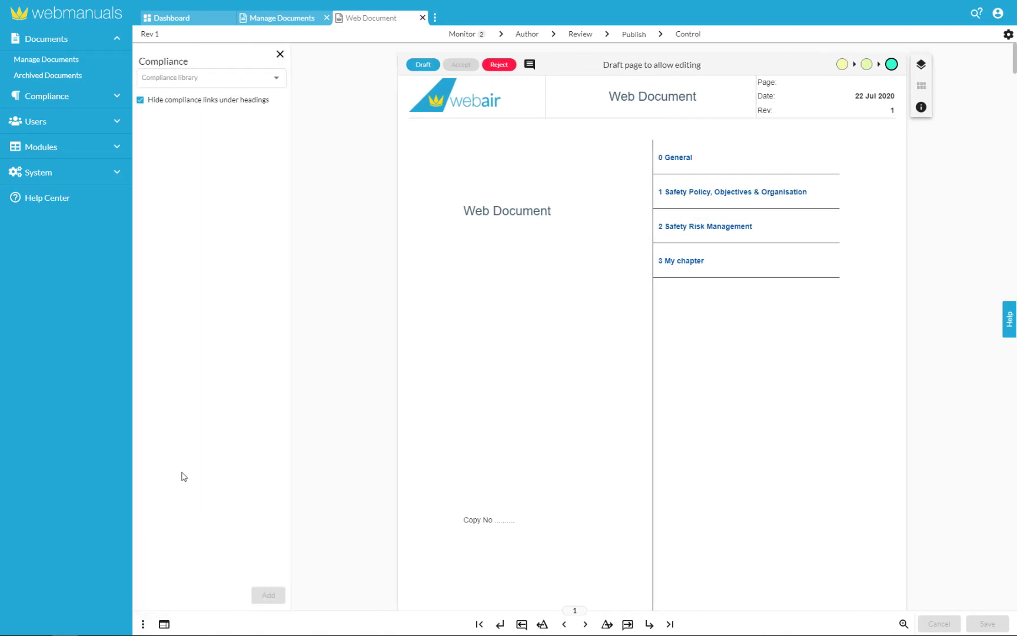
pyautogui.click(279, 81)
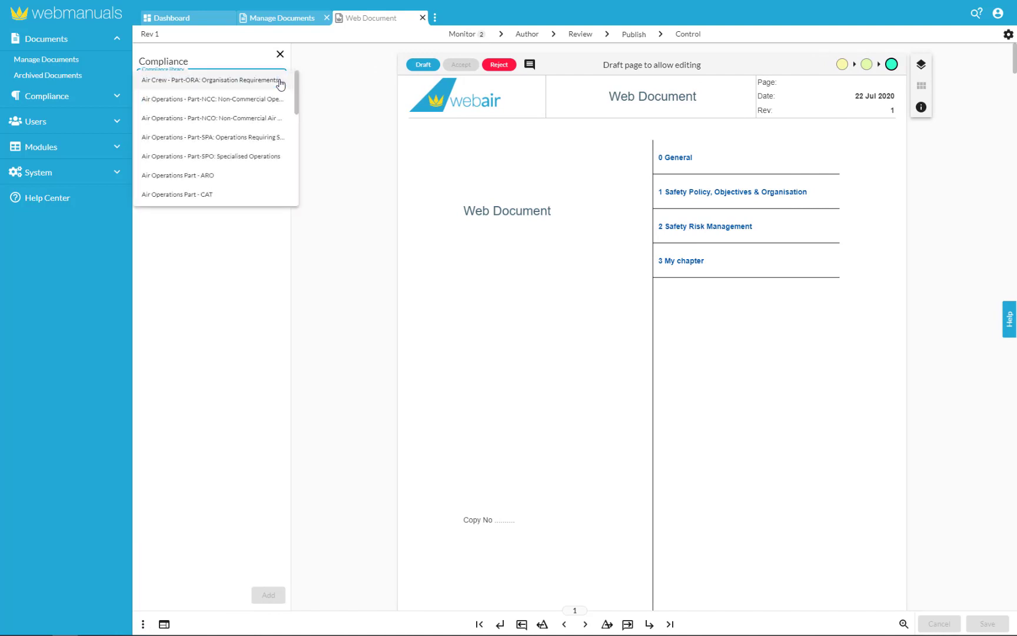
pyautogui.click(158, 139)
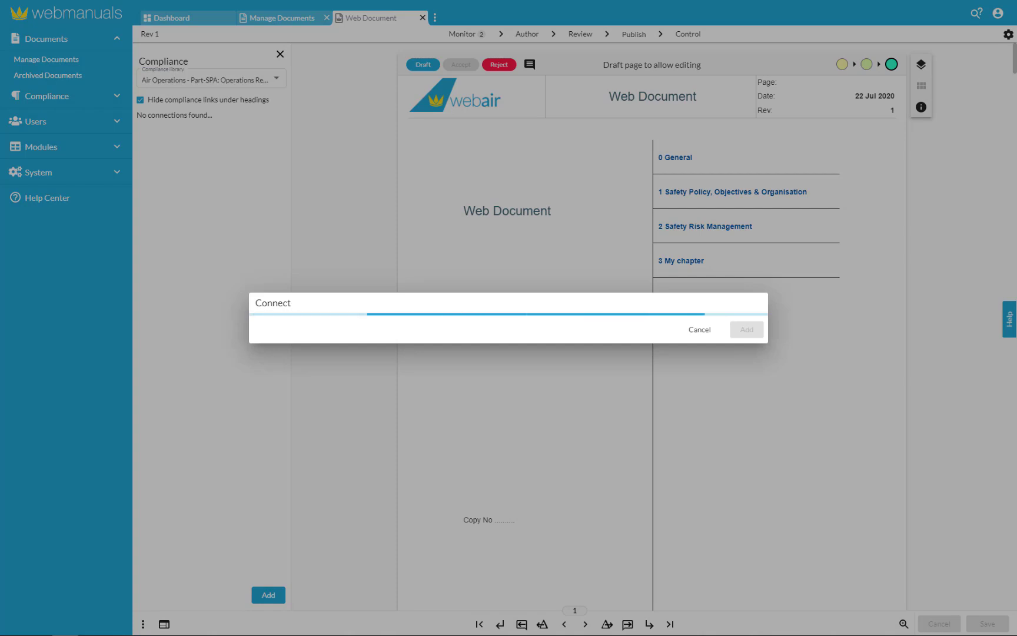
pyautogui.click(251, 546)
# Show the document's page list and inspect the pages under 0-1 - General.
pyautogui.click(142, 624)
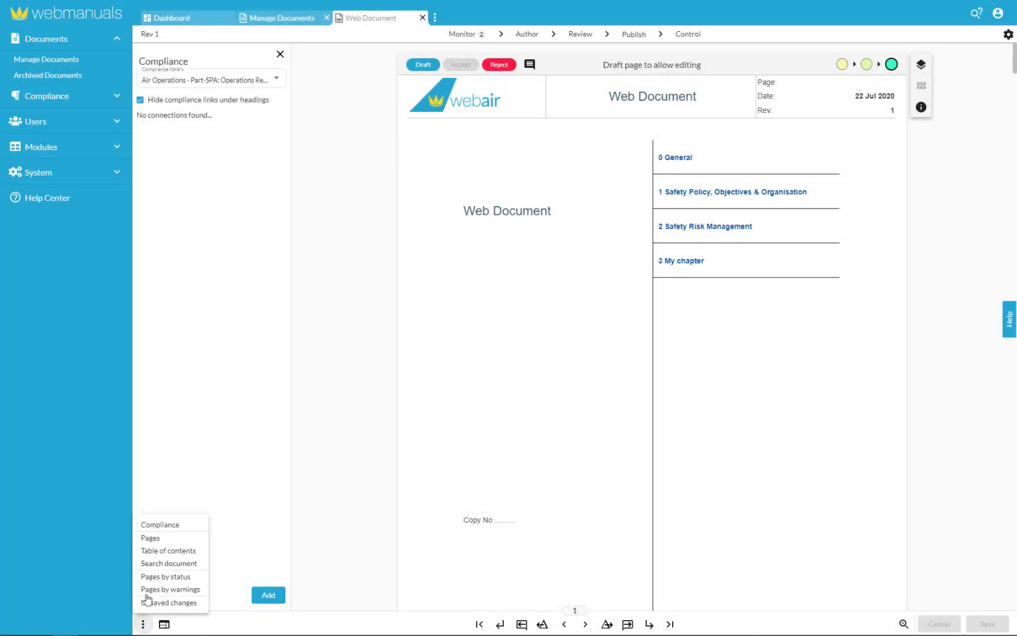
pyautogui.click(151, 538)
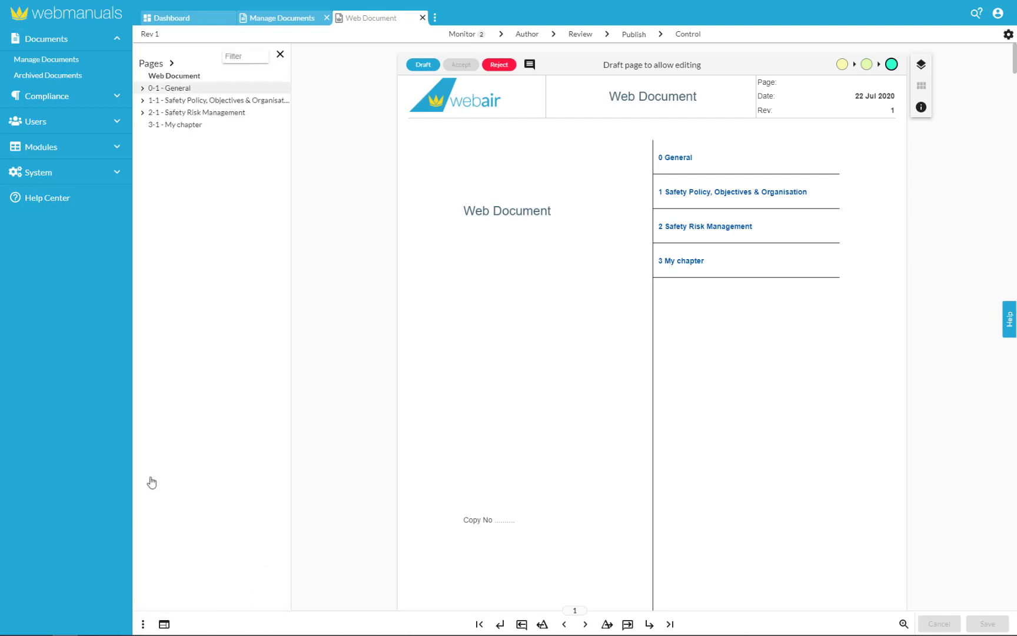
pyautogui.click(142, 89)
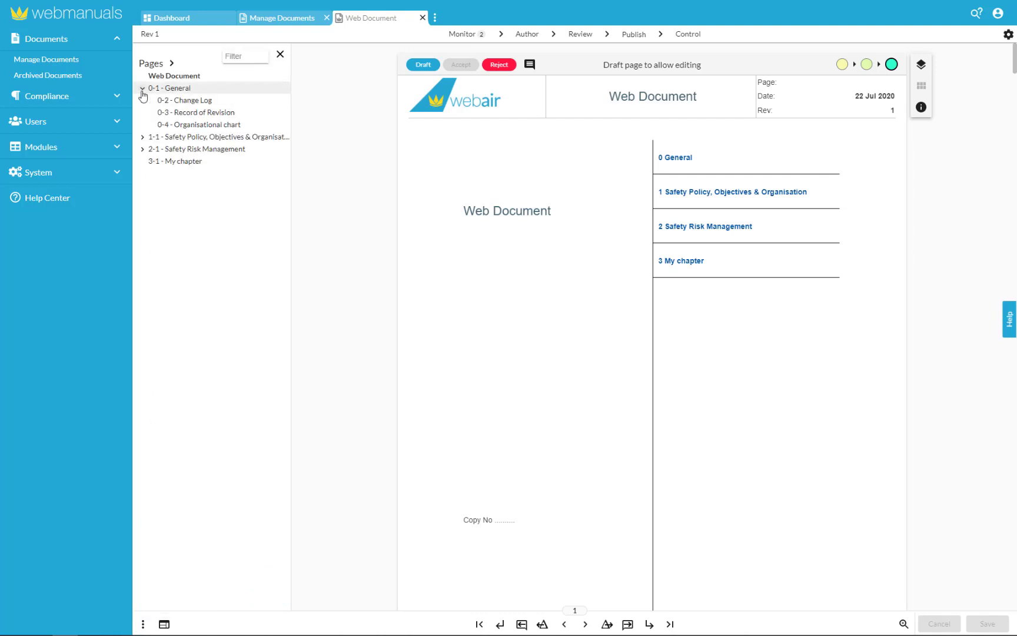
pyautogui.click(142, 91)
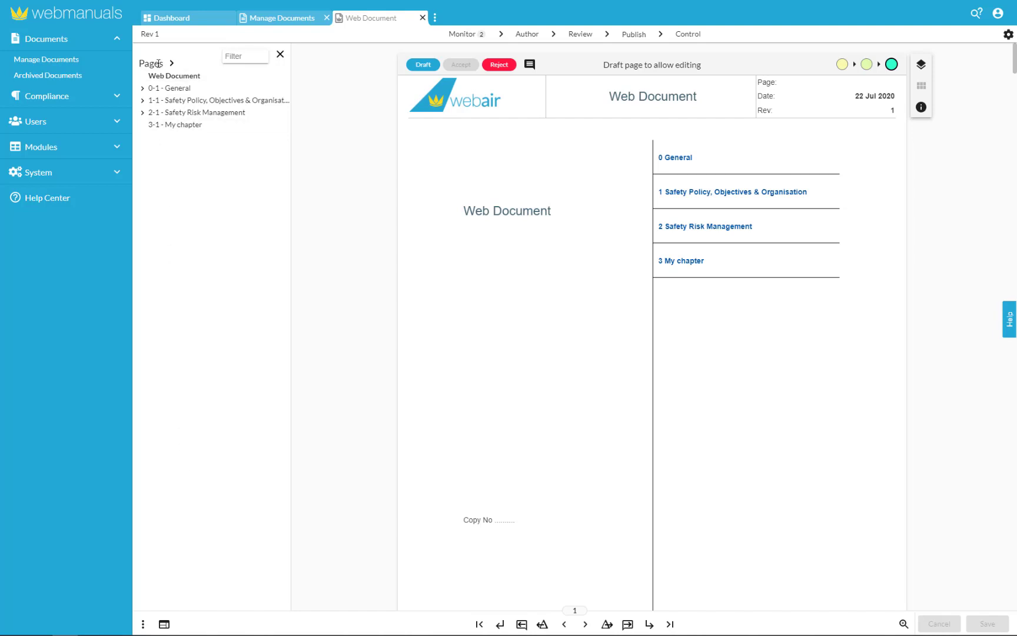
# Examine the document's table of contents, first chapter by chapter and then with all heading levels expanded.
pyautogui.click(142, 623)
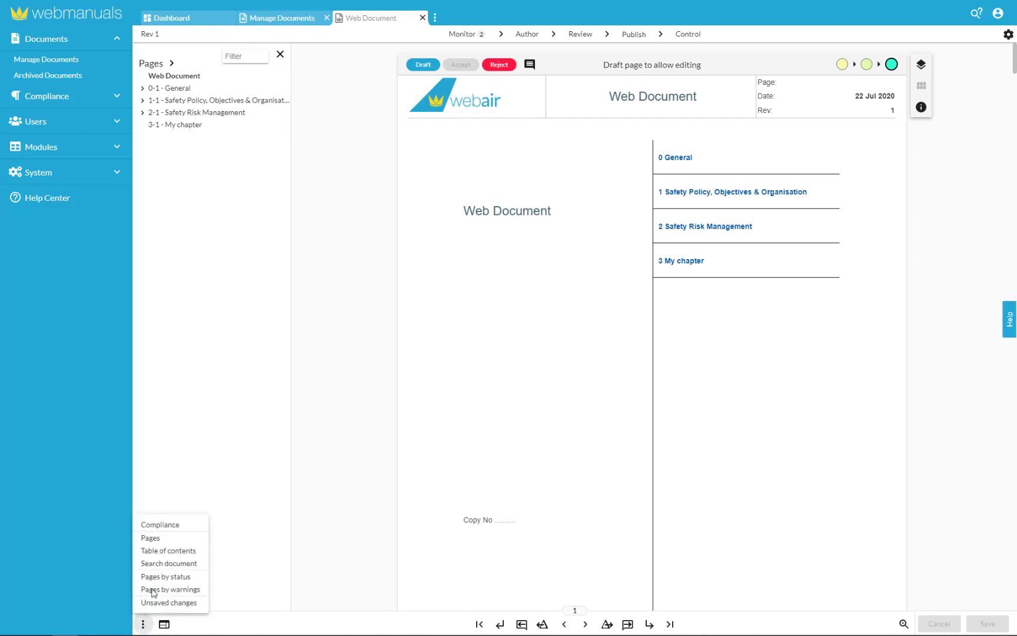
pyautogui.click(159, 551)
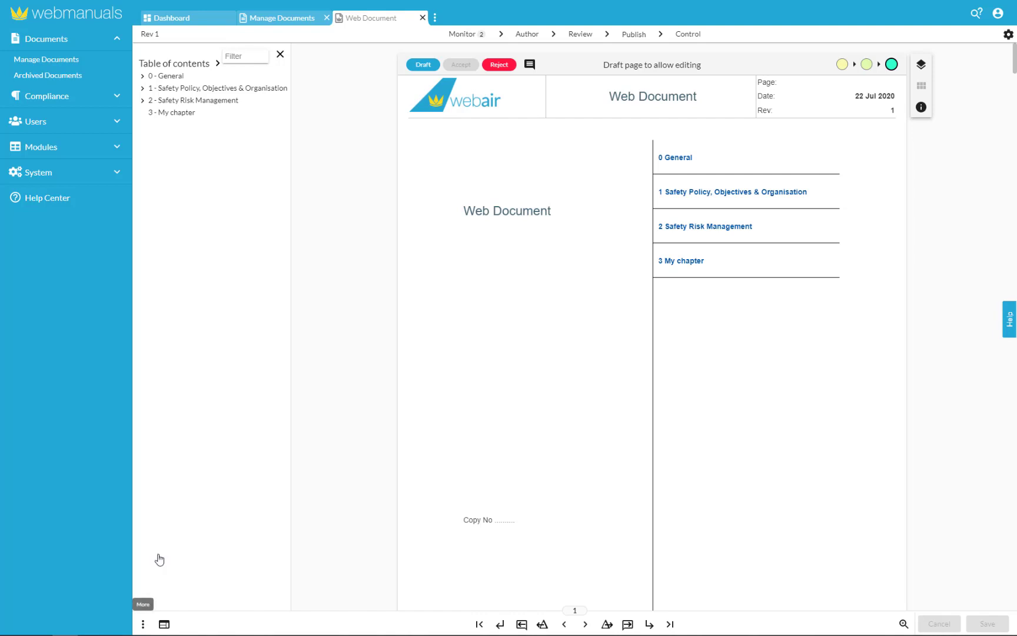
pyautogui.click(143, 76)
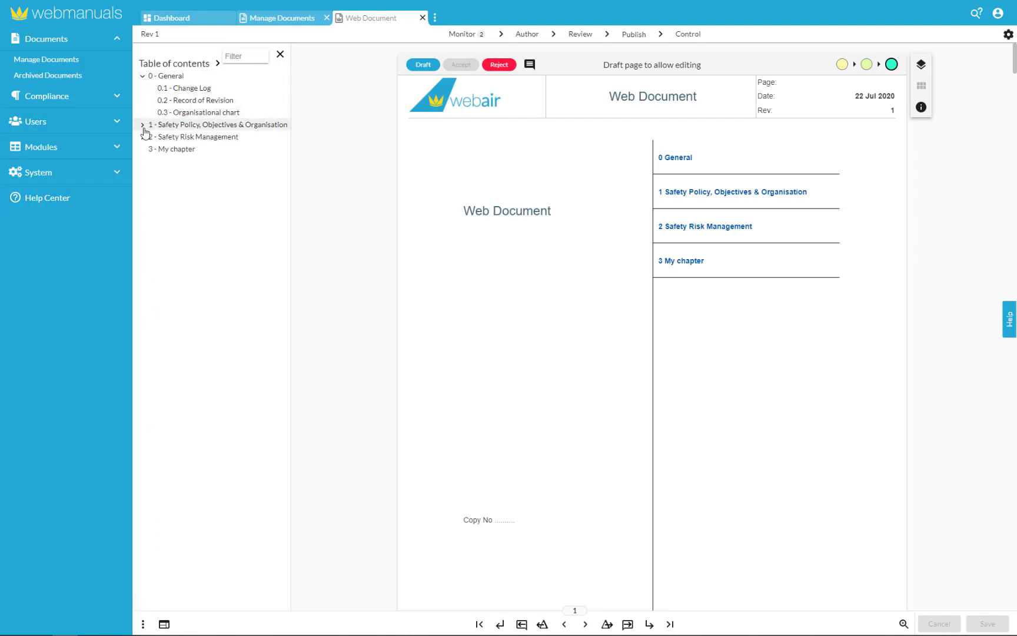
pyautogui.click(142, 124)
pyautogui.click(142, 162)
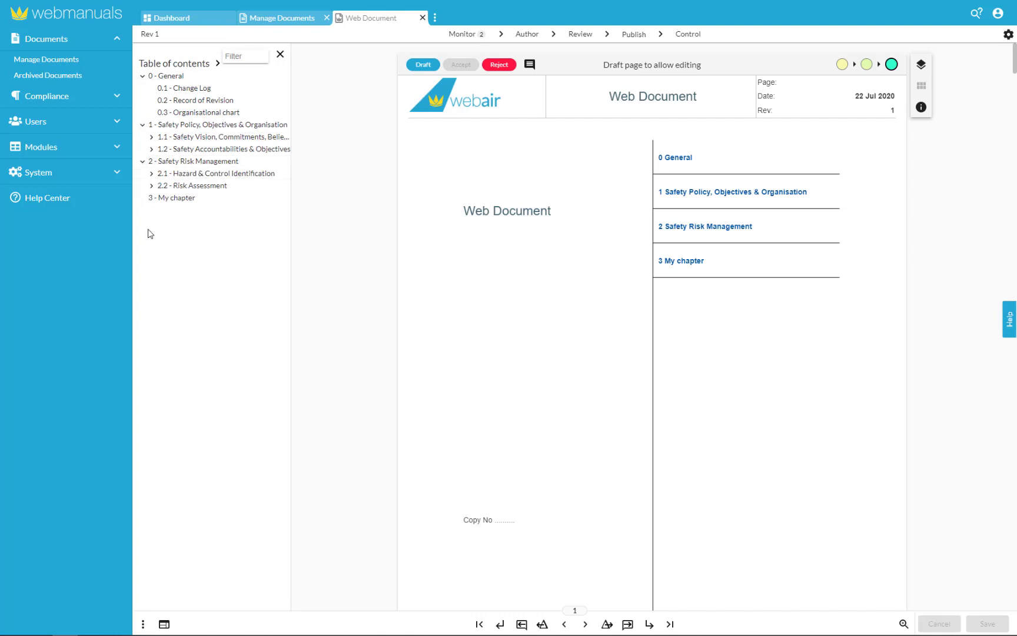
pyautogui.click(218, 64)
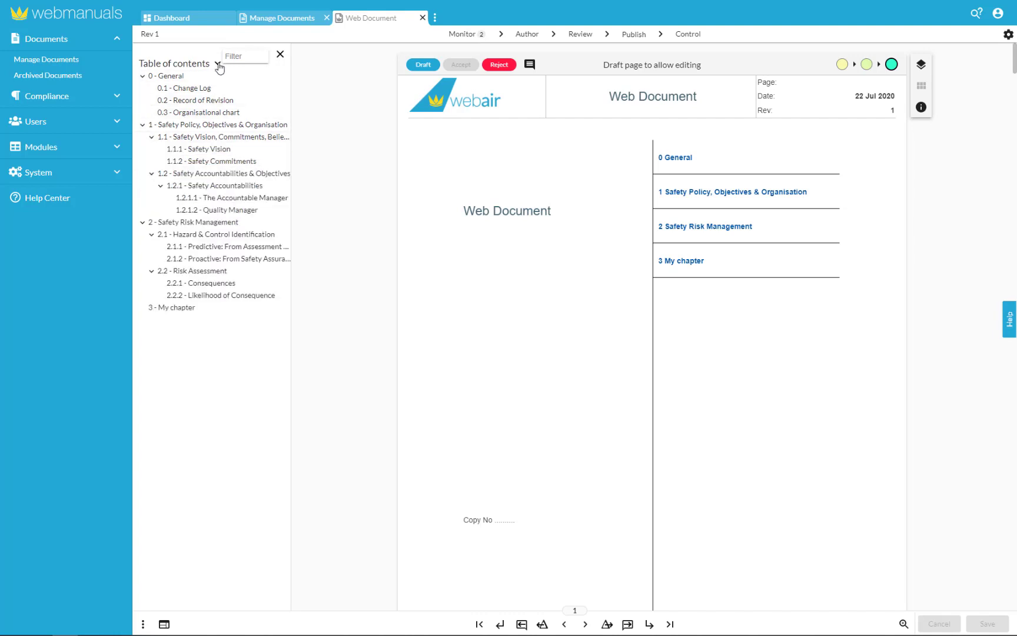
pyautogui.click(218, 65)
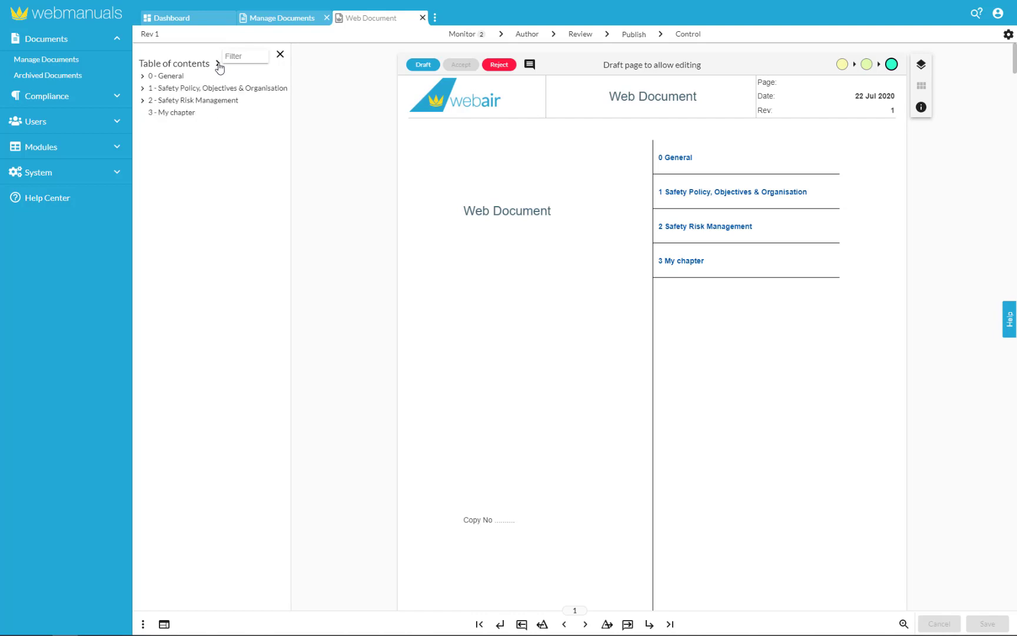
pyautogui.click(218, 64)
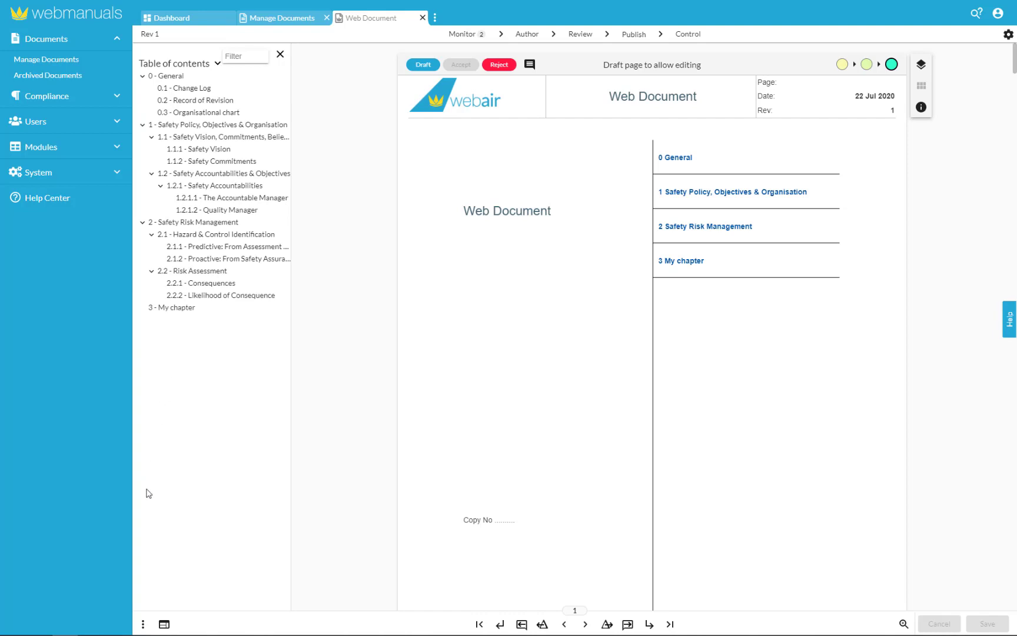
# Search the document for "operations" and step forward and back through the matching pages.
pyautogui.click(143, 625)
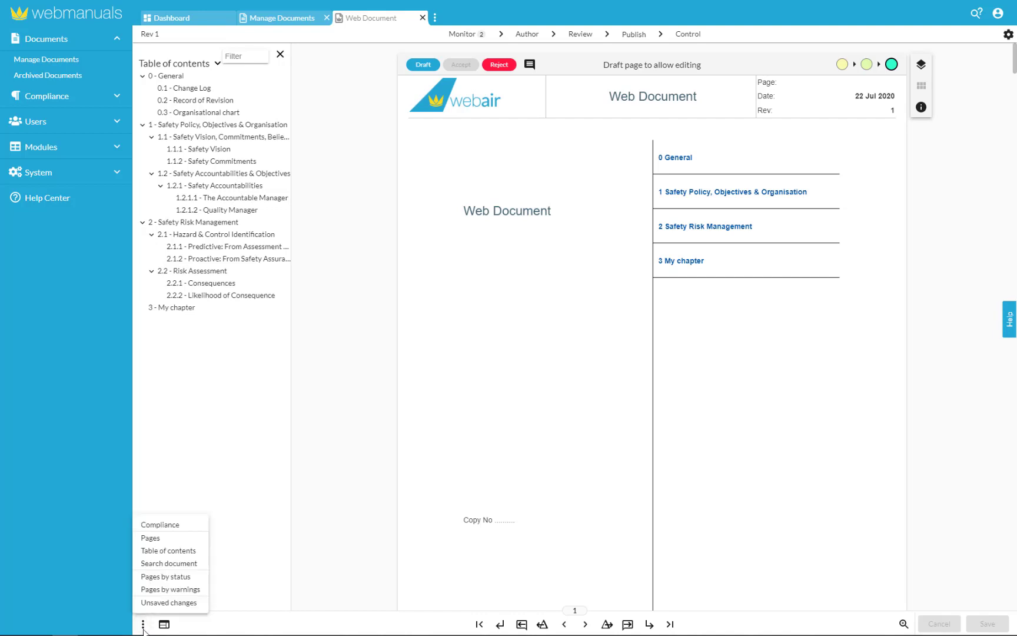
pyautogui.click(154, 564)
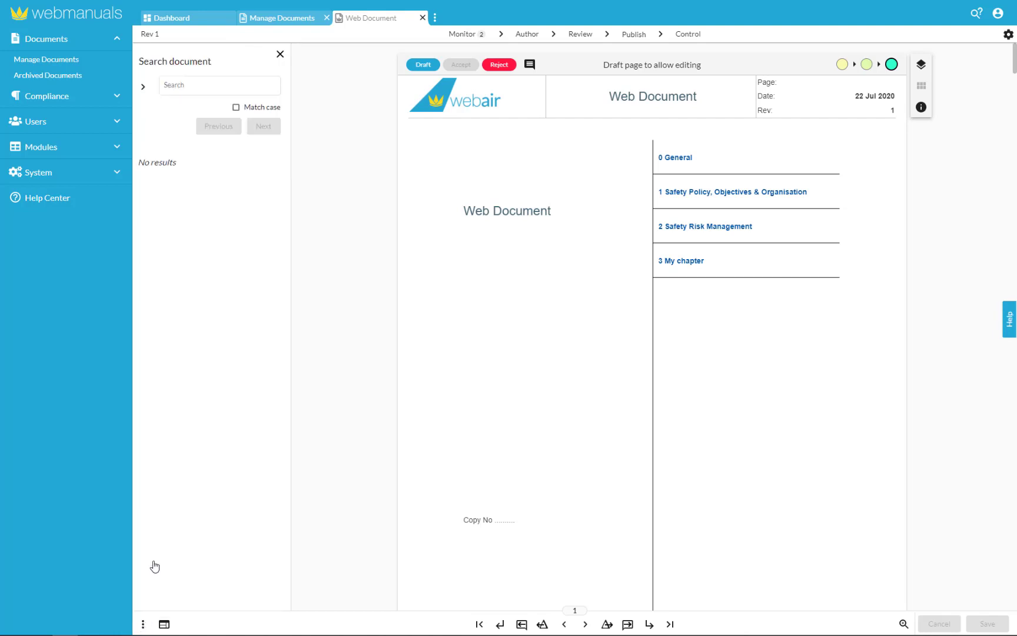
pyautogui.click(181, 86)
pyautogui.write('operations')
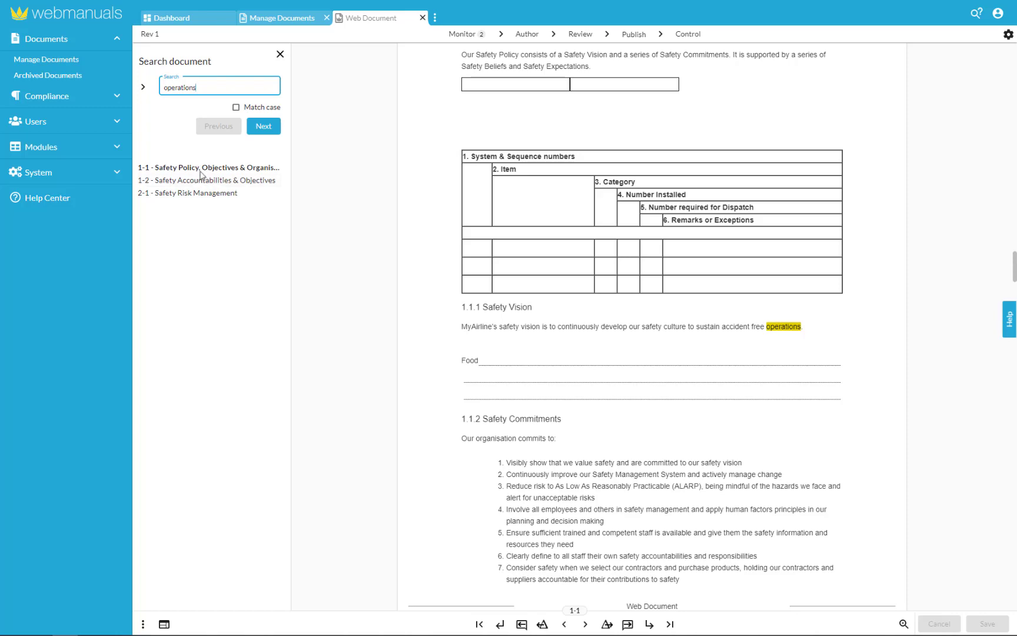
pyautogui.click(256, 132)
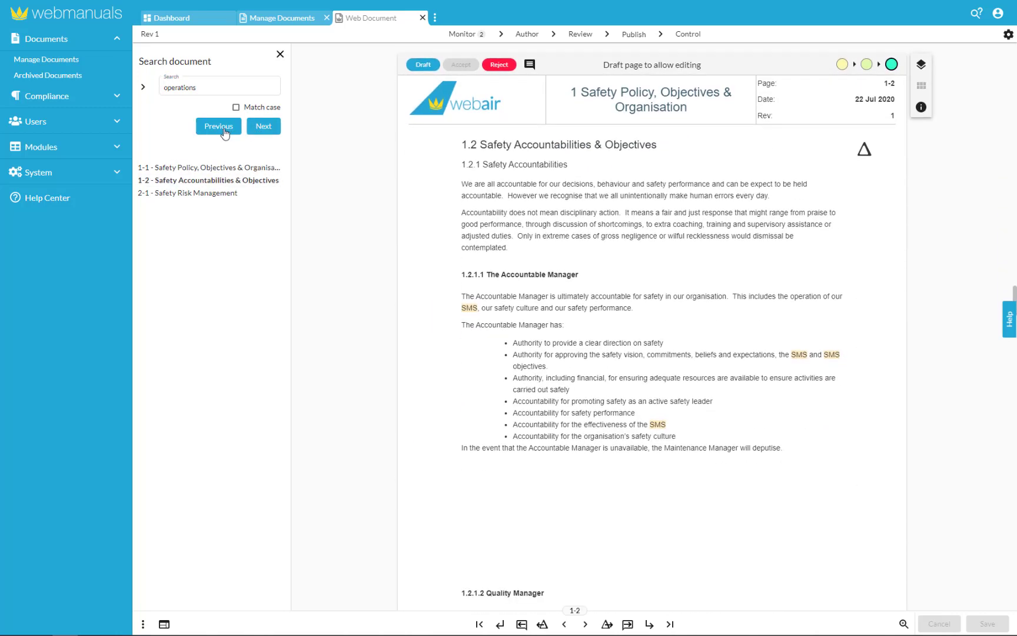
pyautogui.click(227, 131)
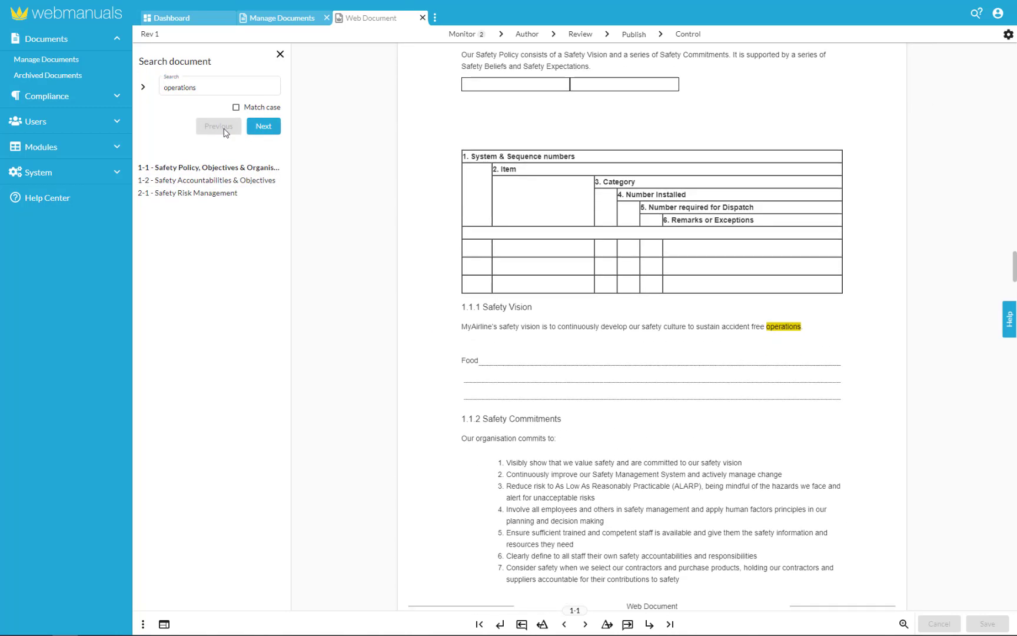
# Reveal the replace option of the document search and look at its replacement text field.
pyautogui.click(144, 88)
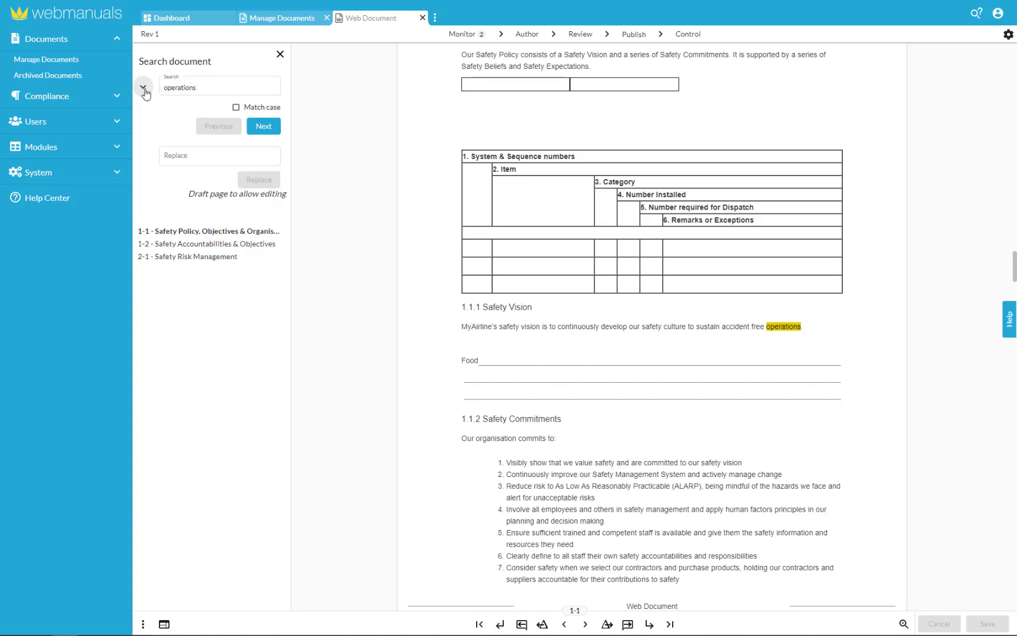
pyautogui.click(180, 159)
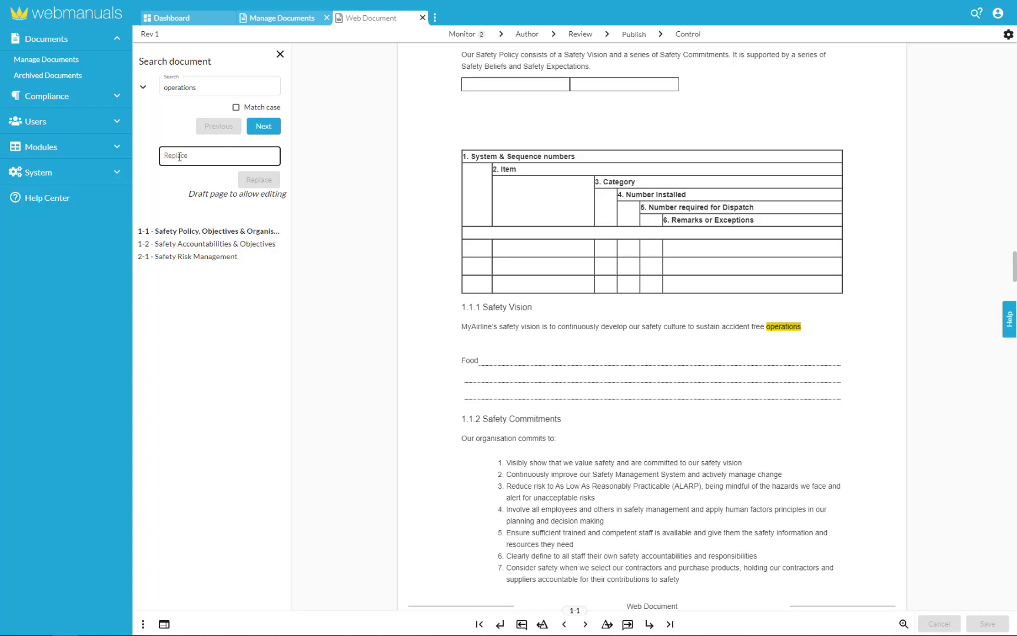
pyautogui.click(180, 157)
# View the document's pages grouped by status and inspect which pages are Accepted - Final.
pyautogui.click(143, 624)
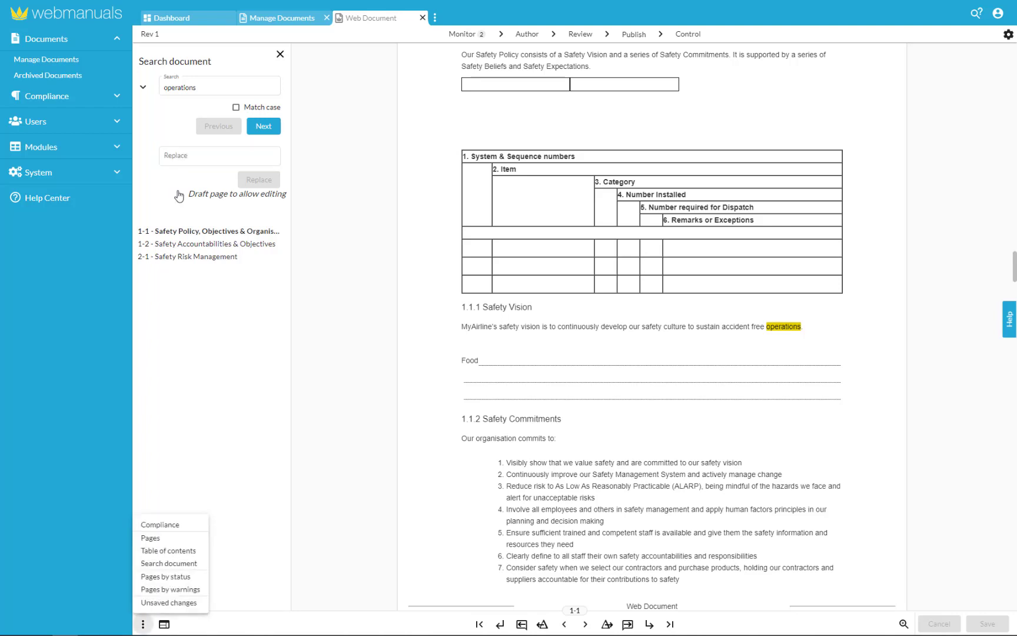
pyautogui.click(168, 576)
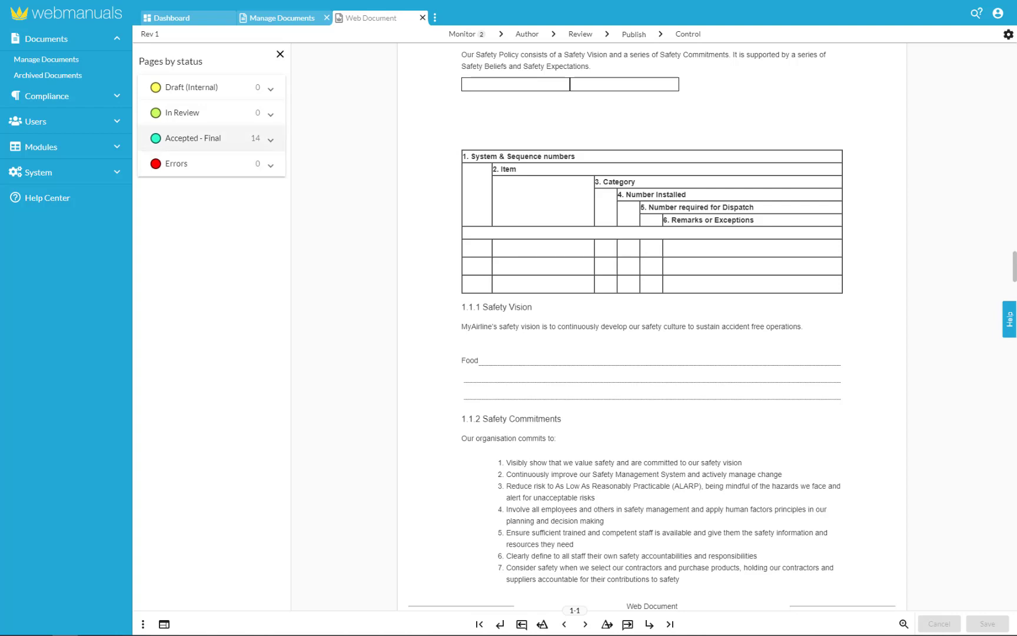
pyautogui.click(271, 140)
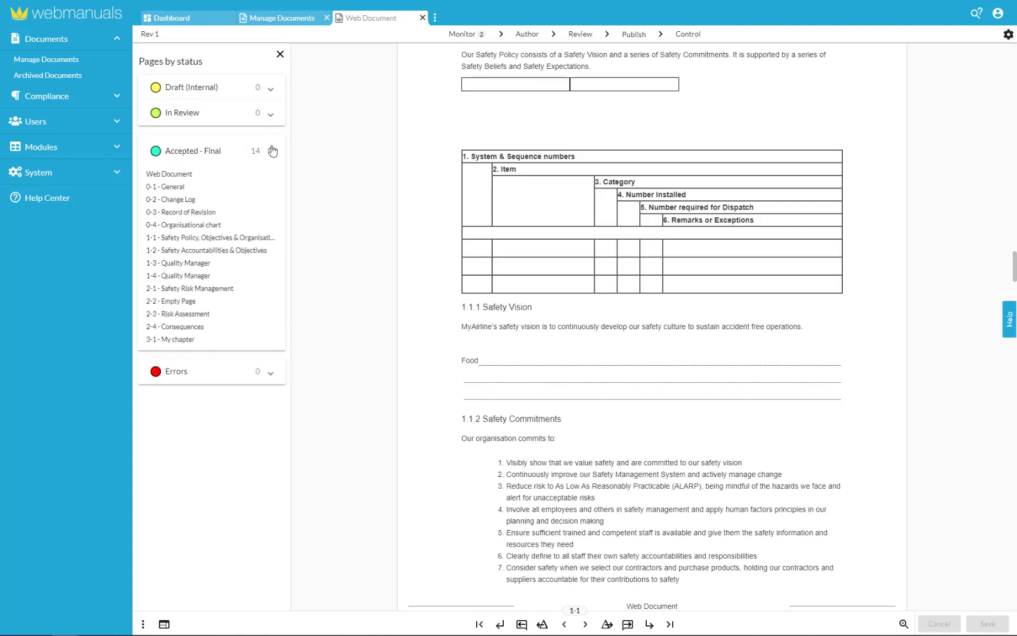
pyautogui.click(272, 147)
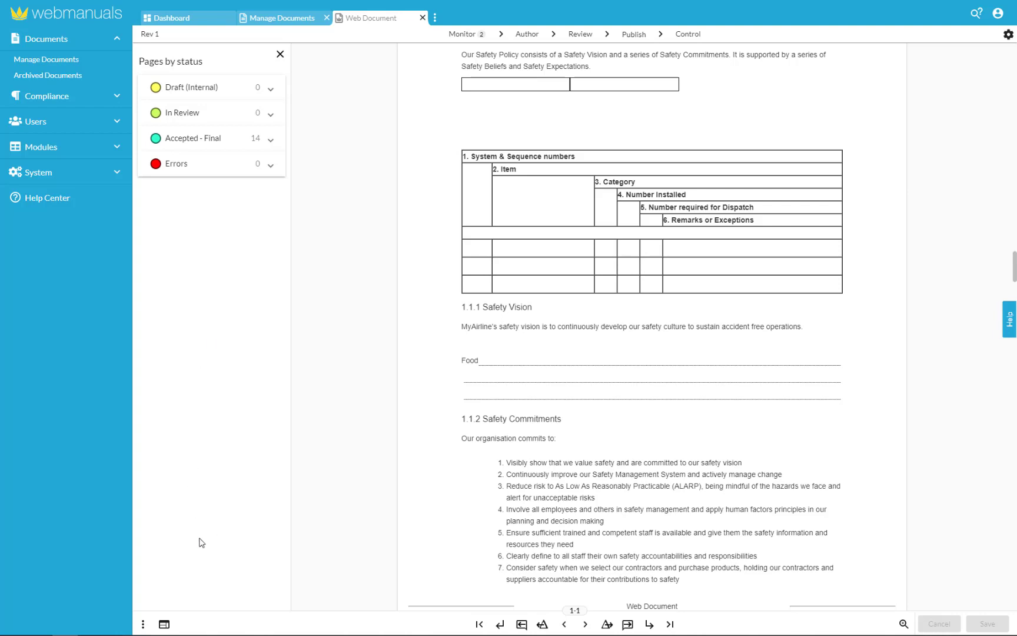
# View the document's pages grouped by warnings and inspect which pages have outdated cross references.
pyautogui.click(142, 624)
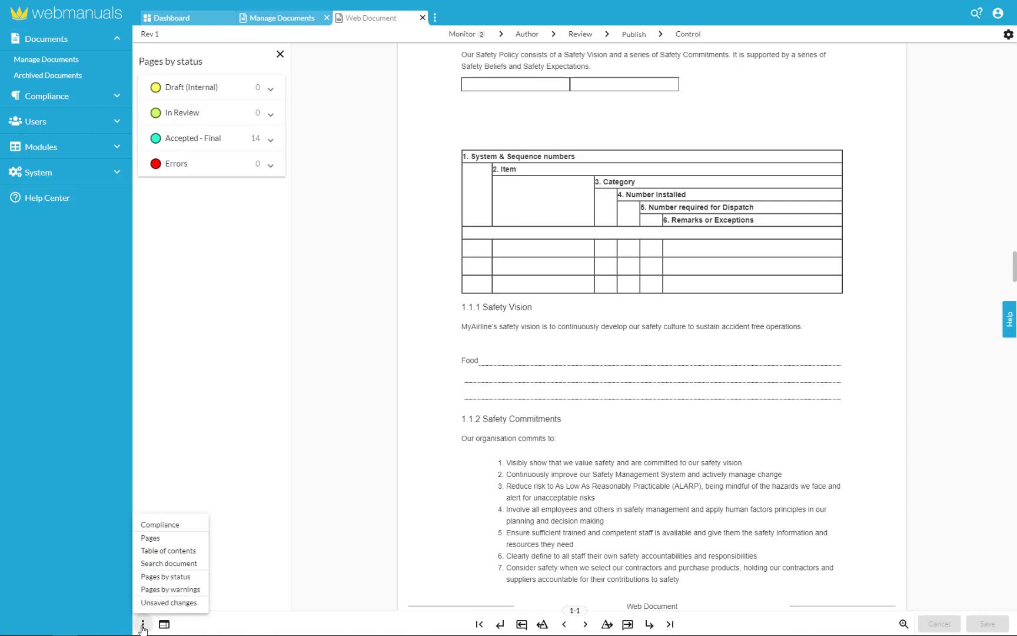
pyautogui.click(153, 589)
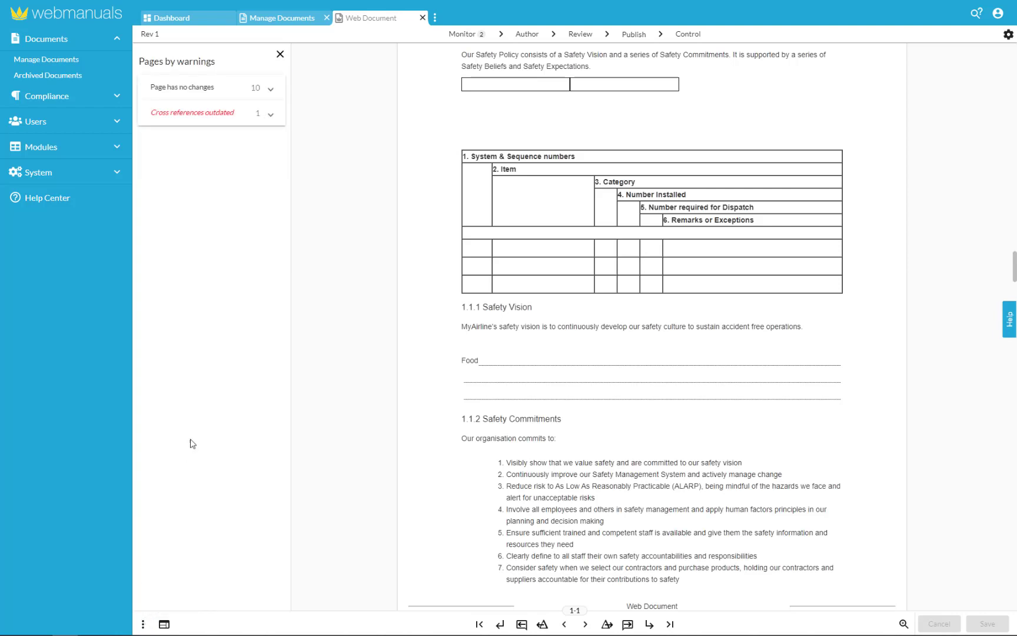
pyautogui.click(272, 118)
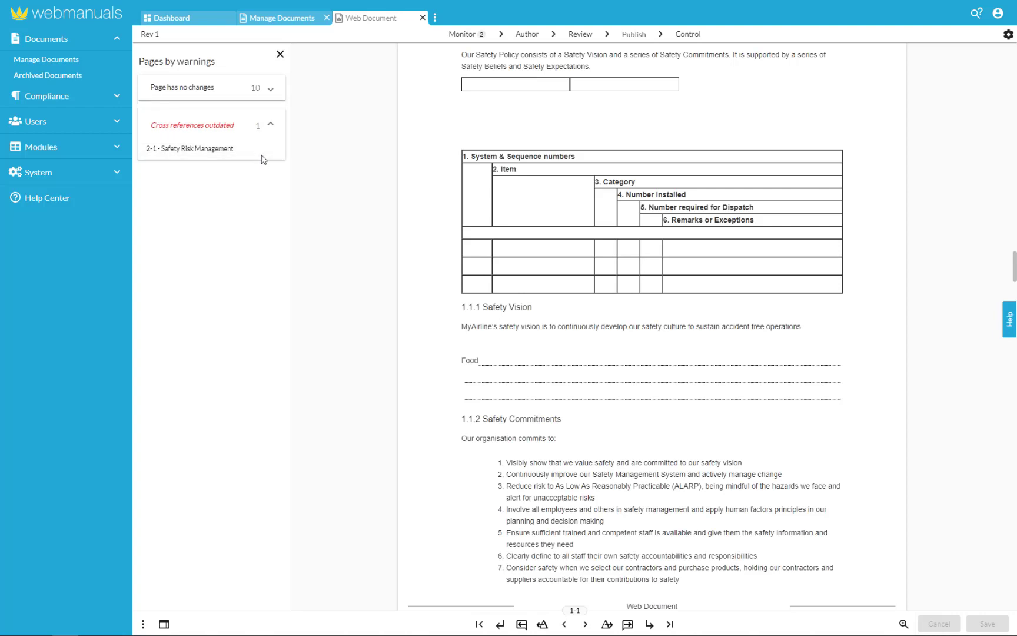
pyautogui.click(271, 125)
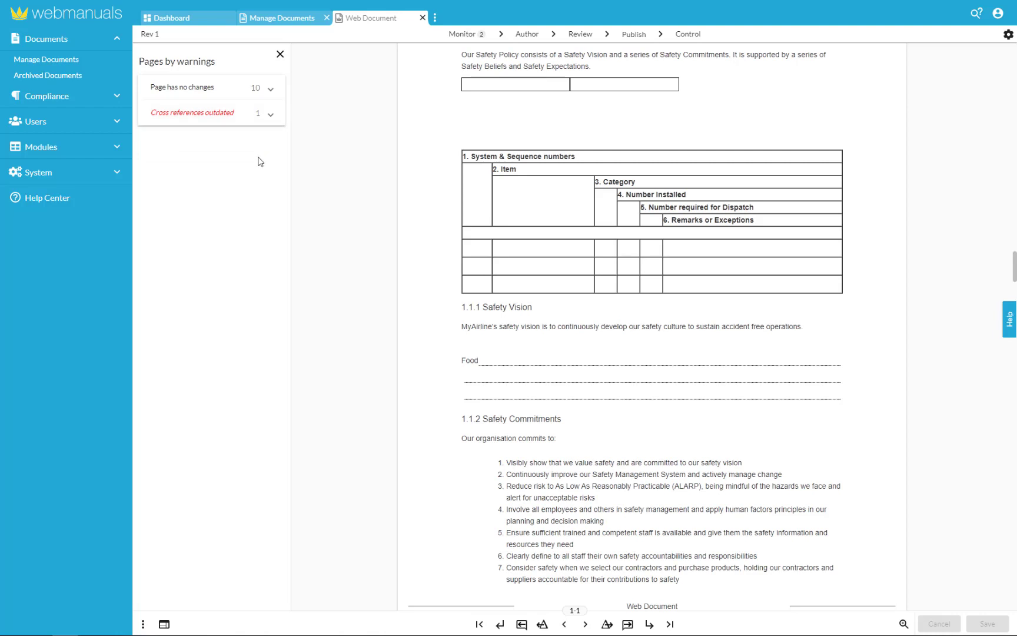
pyautogui.click(271, 115)
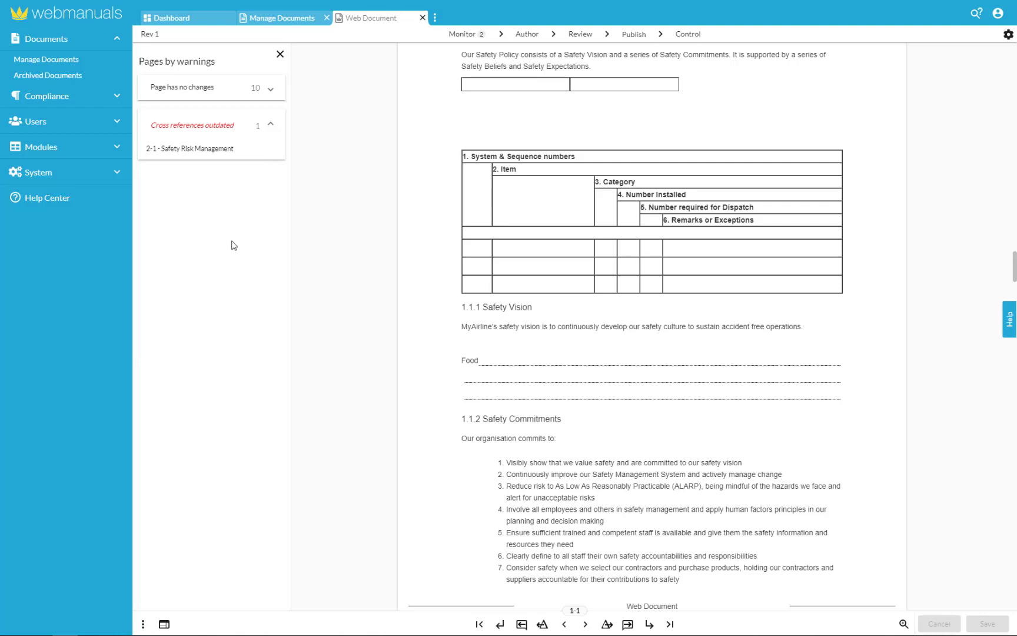
# Review the unsaved changes for the Record of Revision and Organisational chart pages, and save all the document's pending changes.
pyautogui.click(144, 624)
pyautogui.click(154, 603)
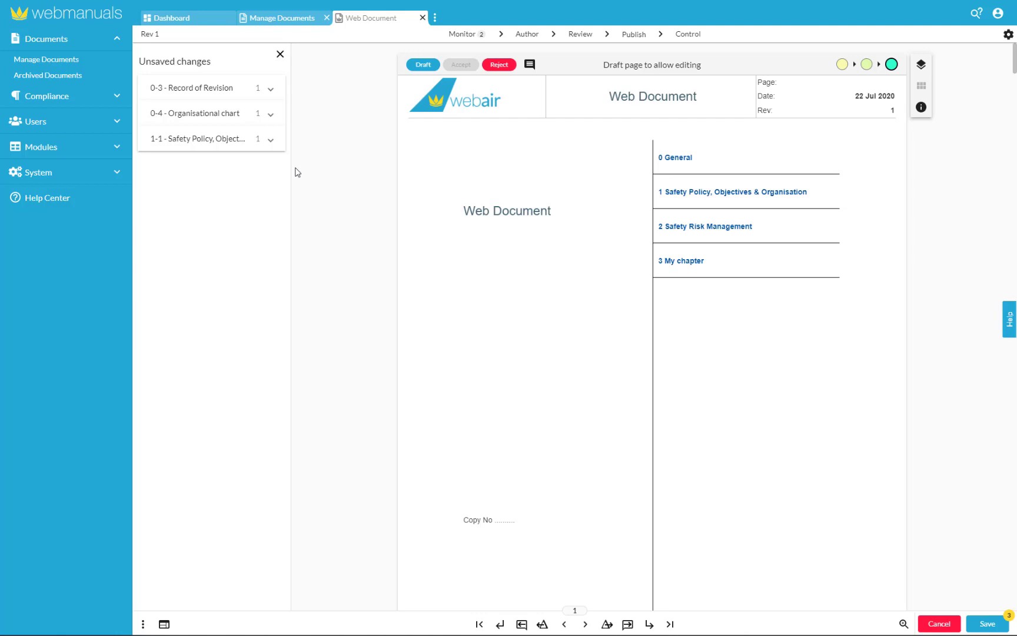
pyautogui.click(271, 93)
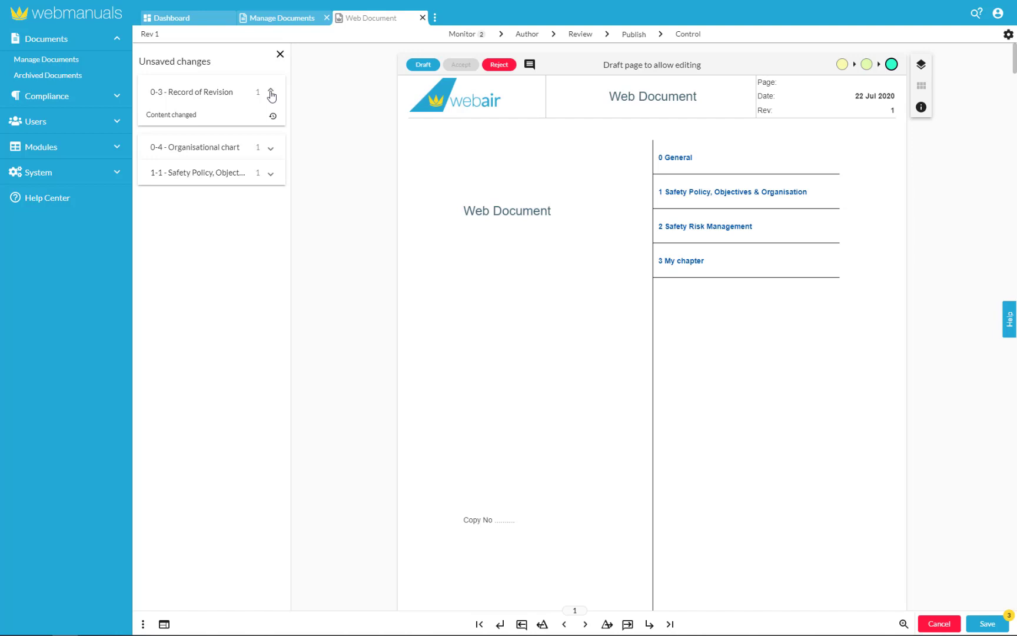
pyautogui.click(271, 149)
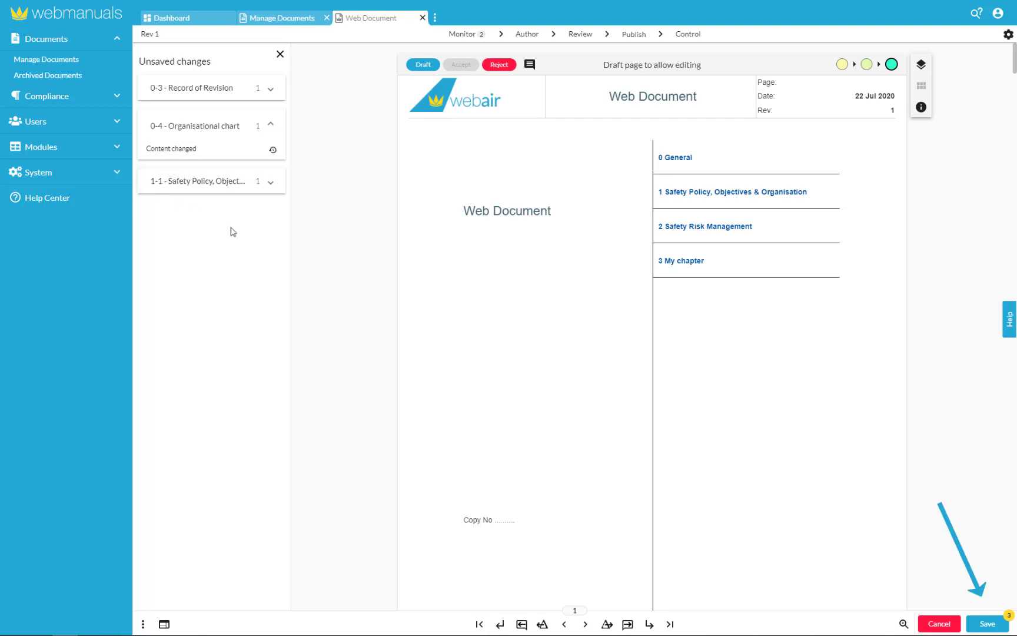
pyautogui.click(988, 628)
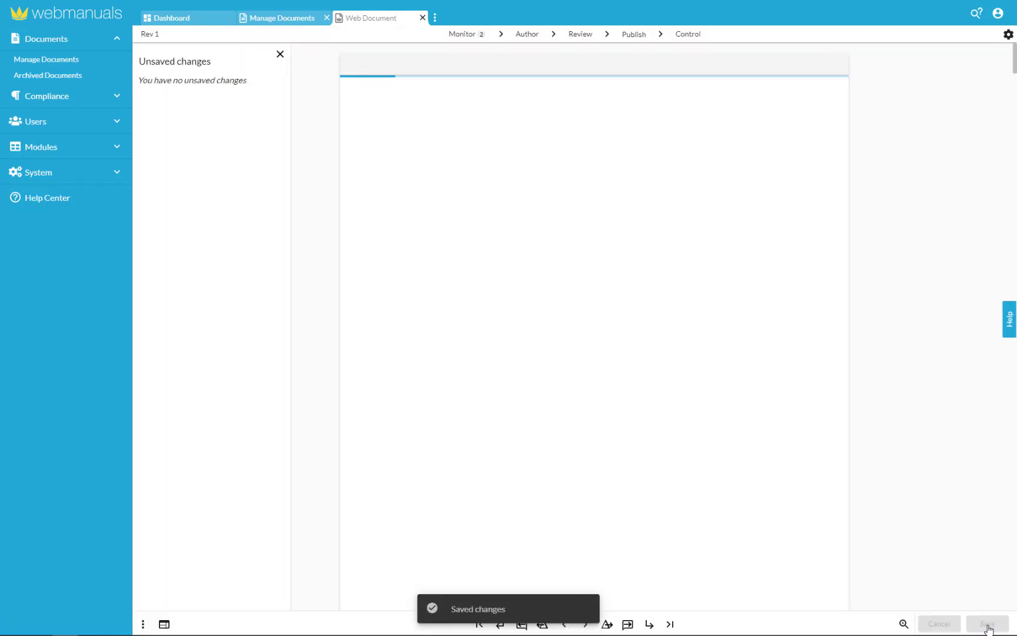